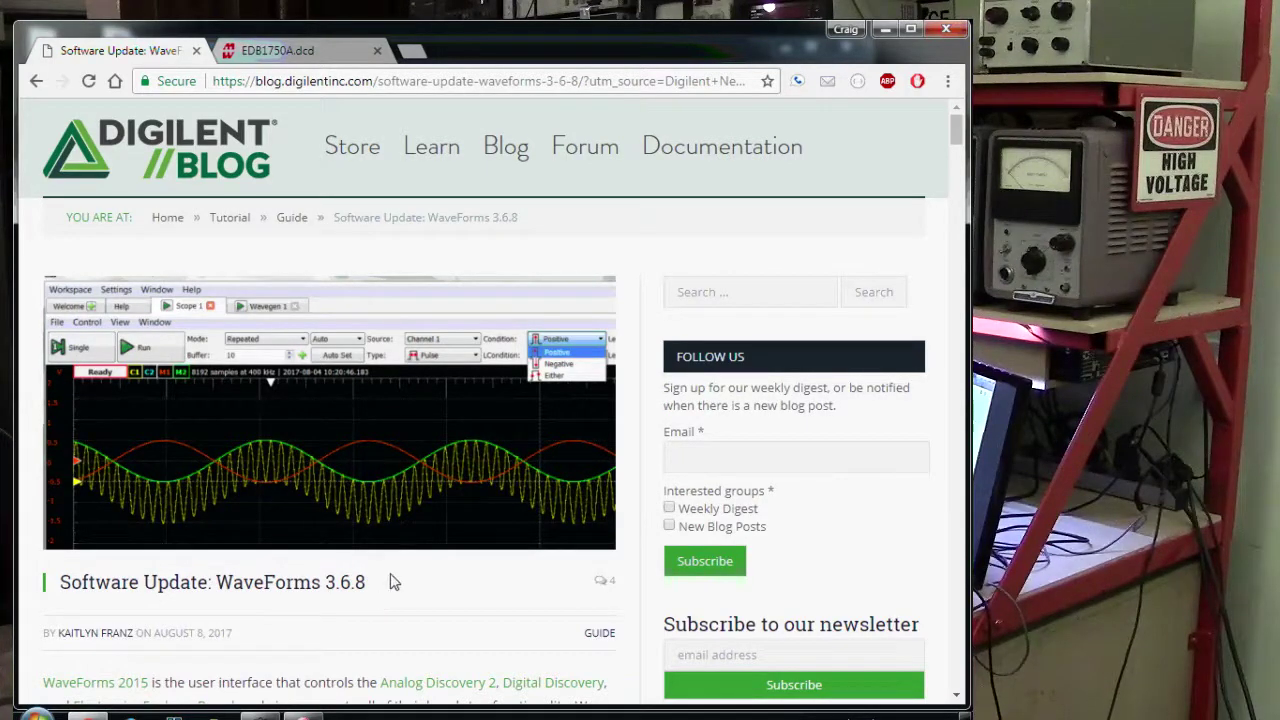
- Scroll the WaveForms 3.6.8 blog post down to the Load First and Resistor First diagrams
scroll(393, 595, down, 1)
scroll(393, 595, down, 3)
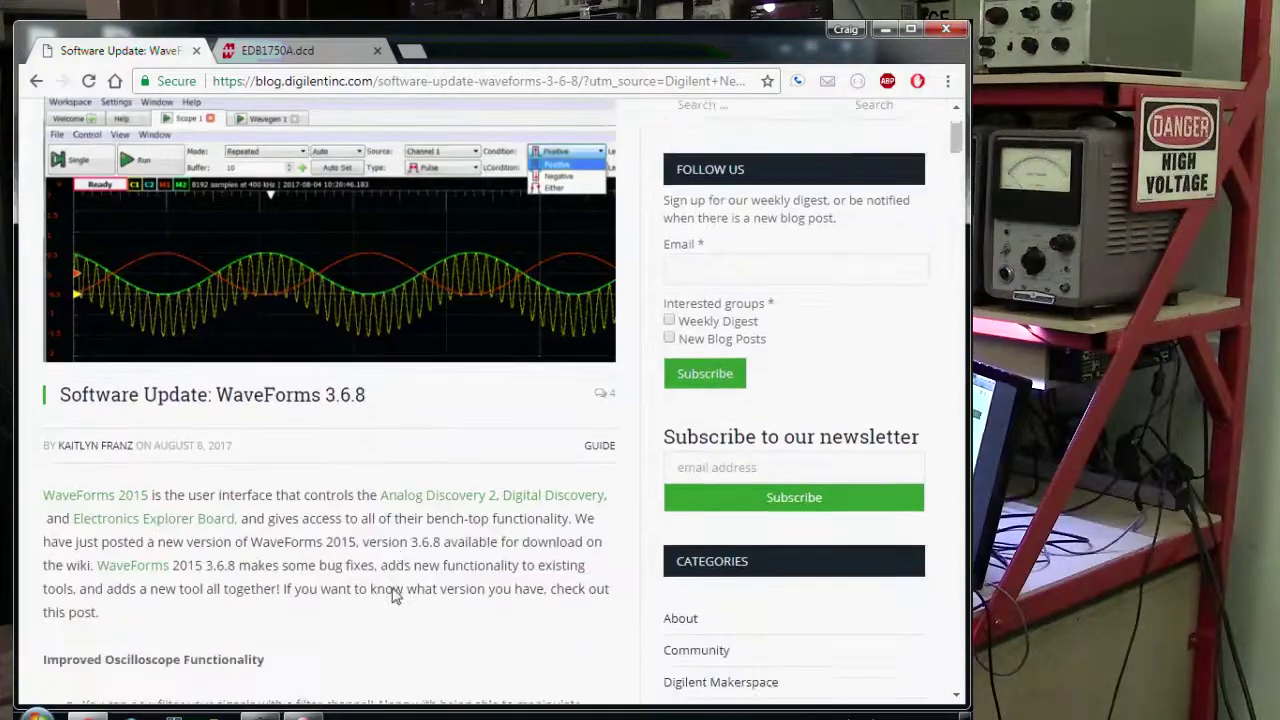
scroll(393, 595, down, 7)
scroll(393, 595, down, 11)
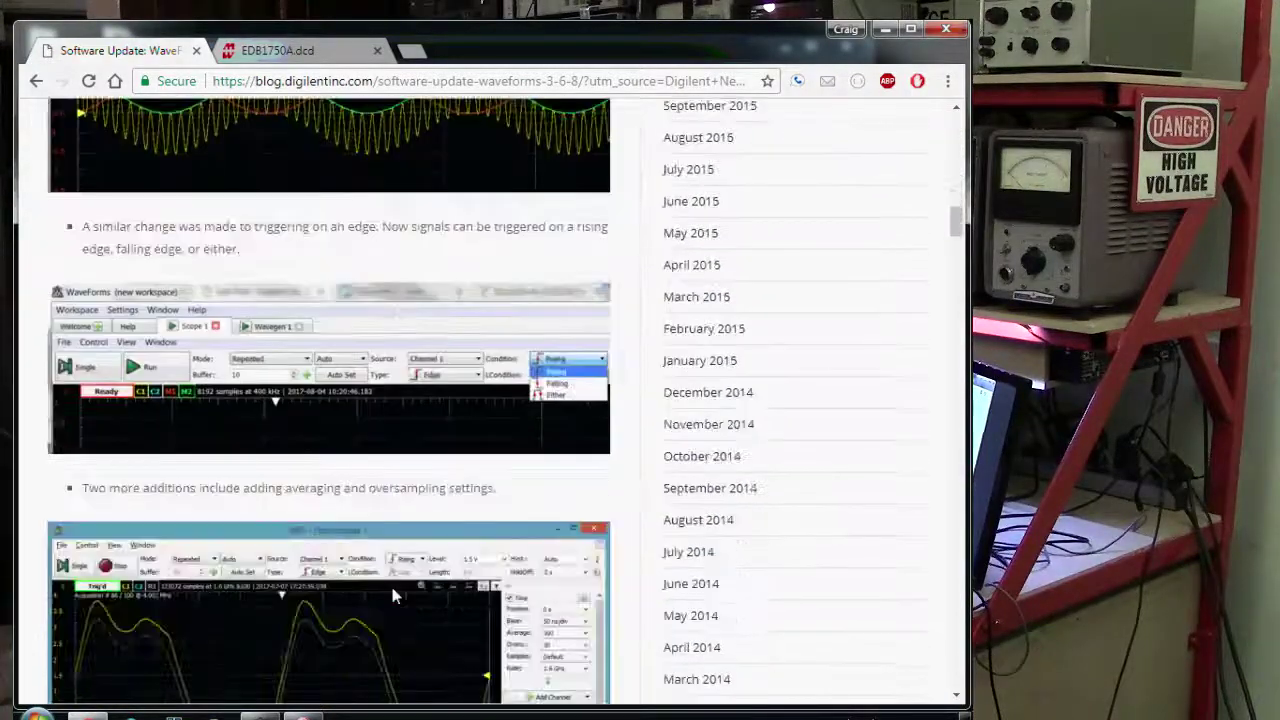
scroll(393, 595, down, 10)
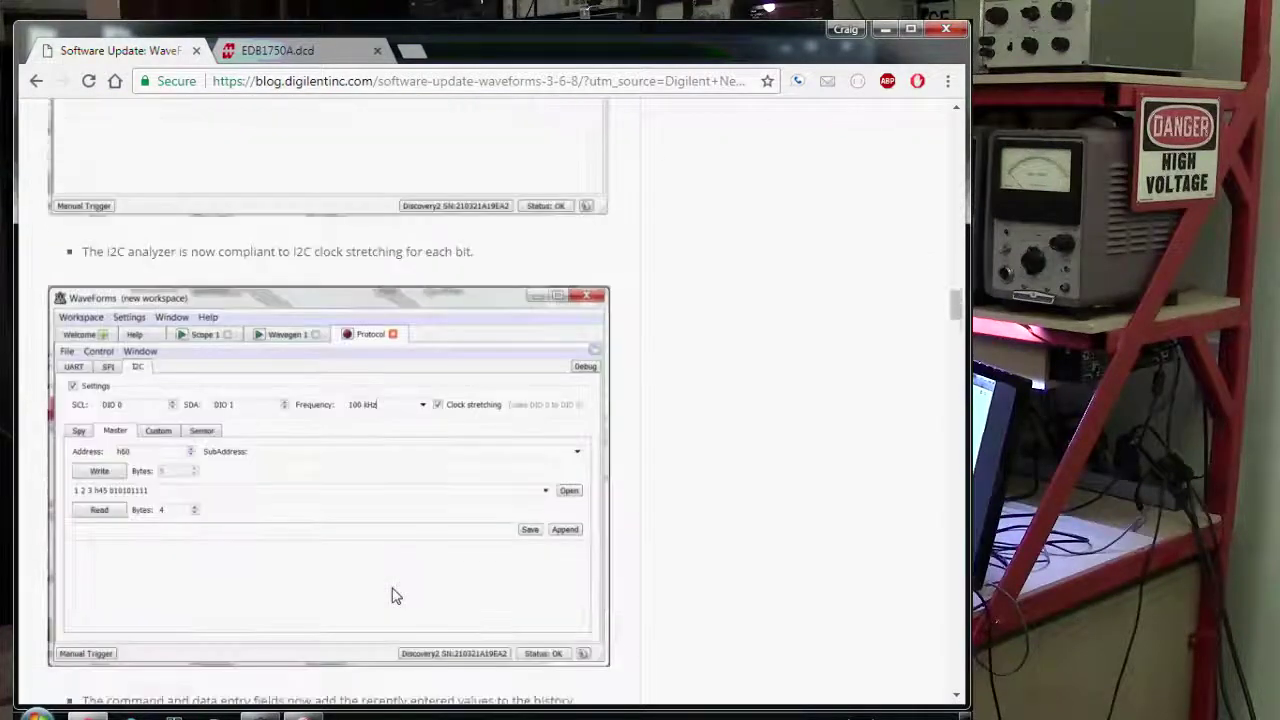
scroll(393, 595, down, 10)
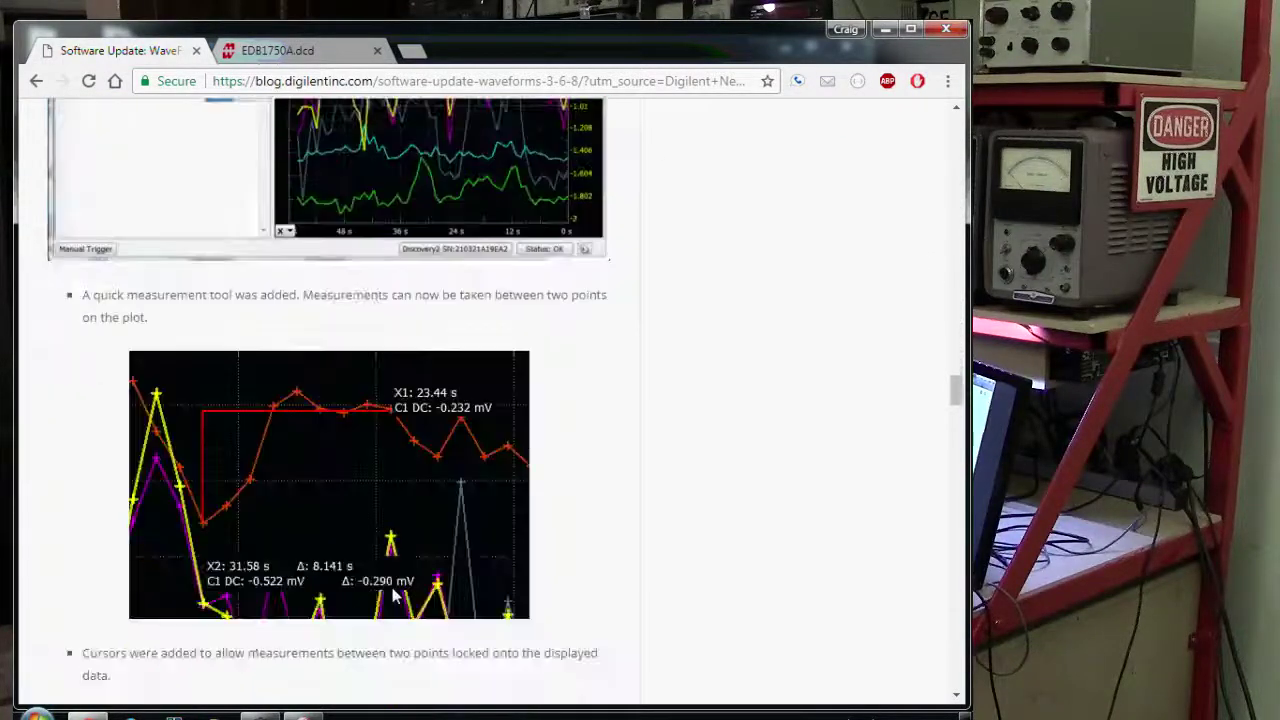
scroll(393, 595, down, 10)
scroll(393, 595, down, 2)
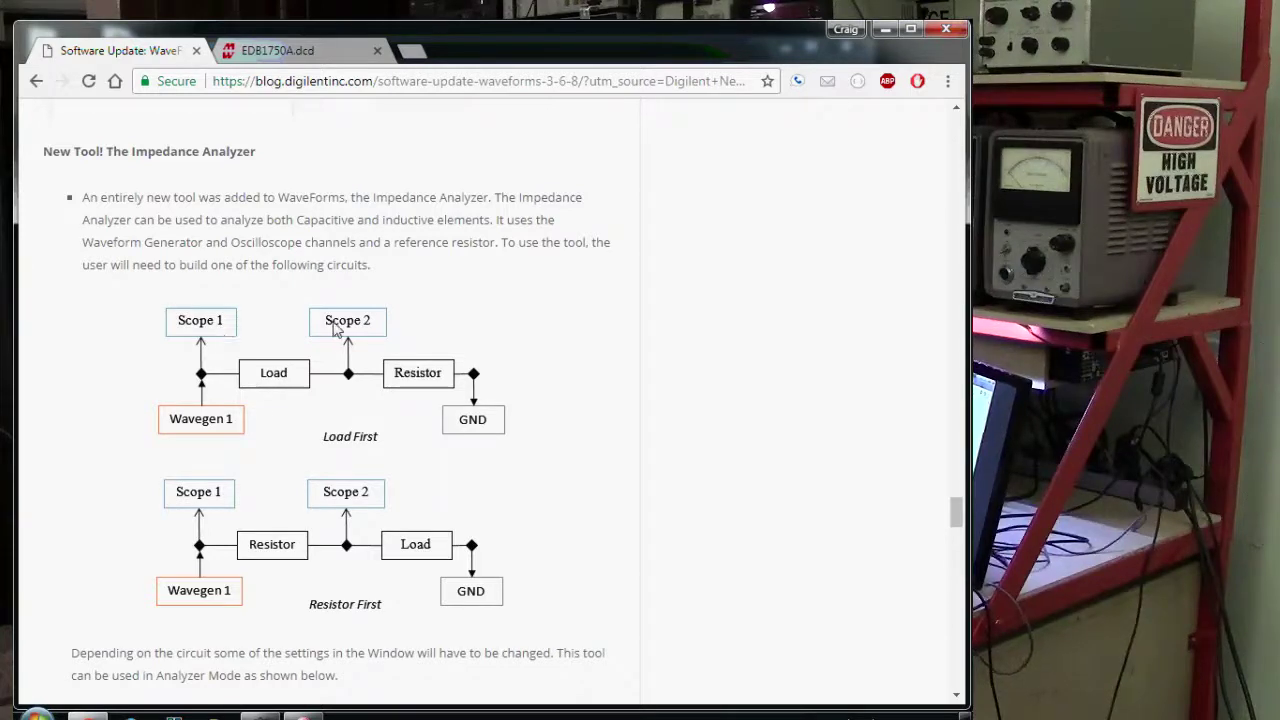
- Scroll on to the Analyzer Mode and meter mode screenshots, then bring up the window switcher
scroll(323, 569, down, 2)
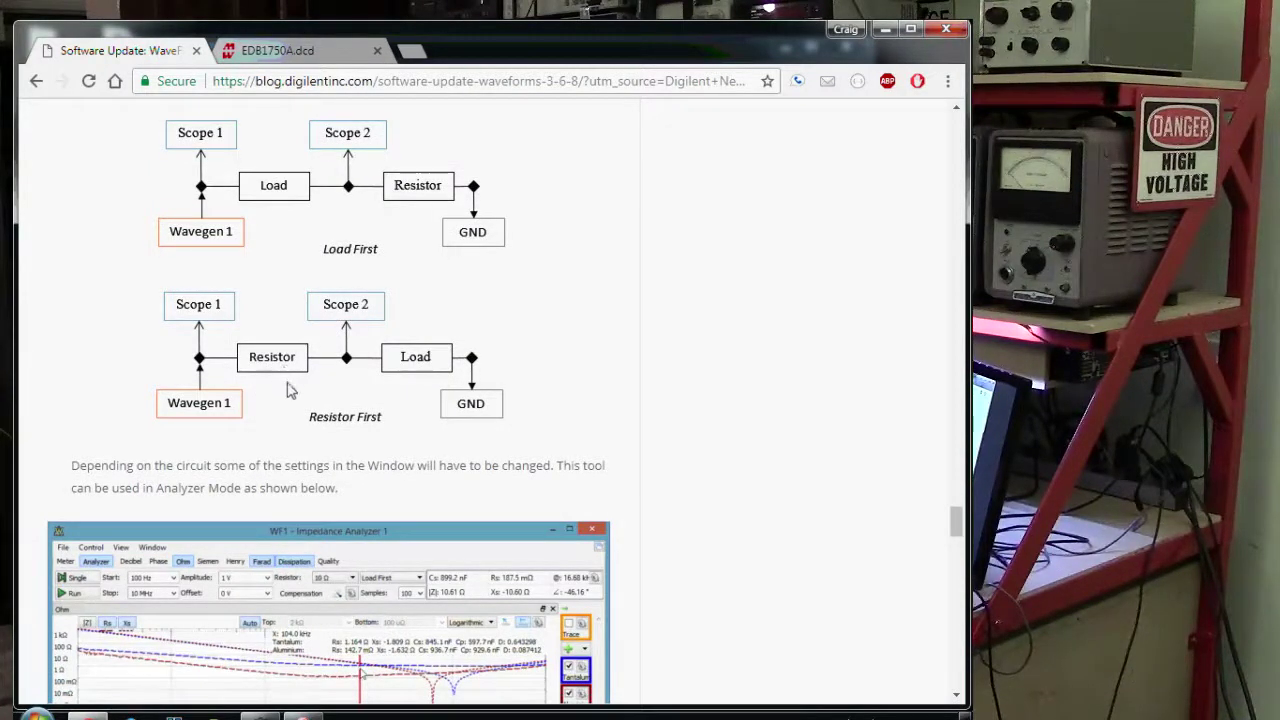
scroll(290, 386, down, 4)
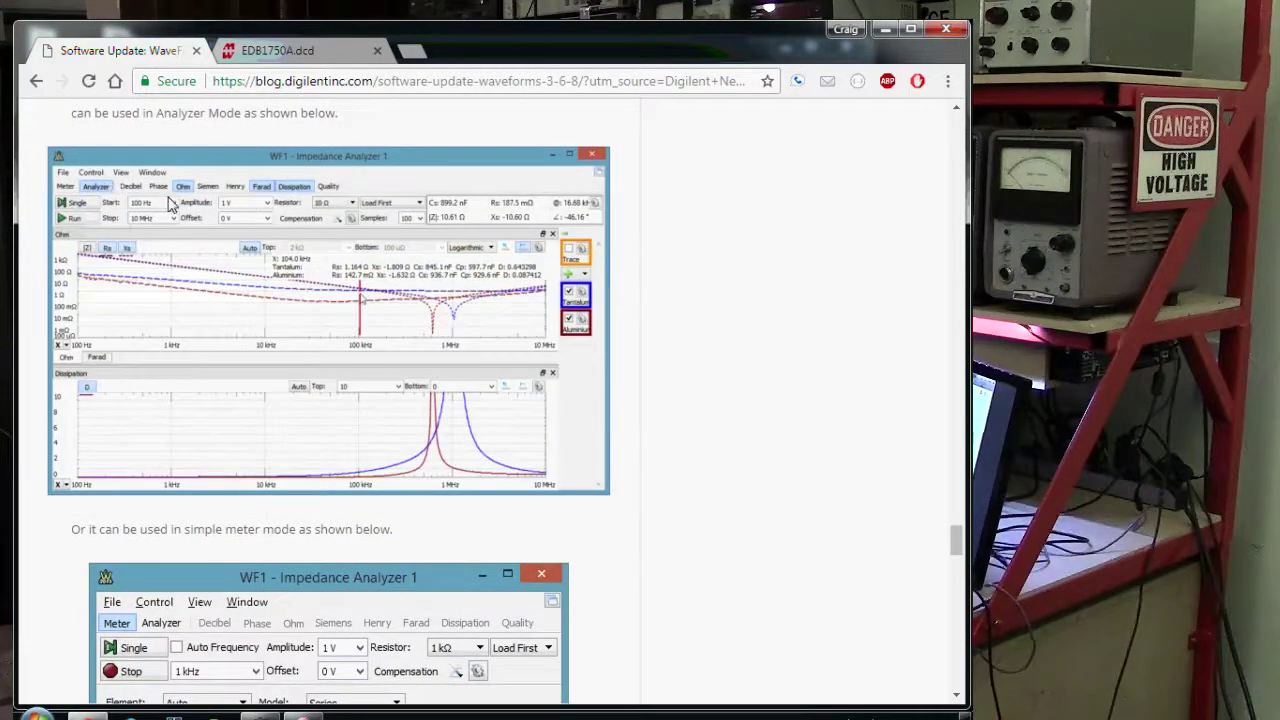
key(alt+Tab)
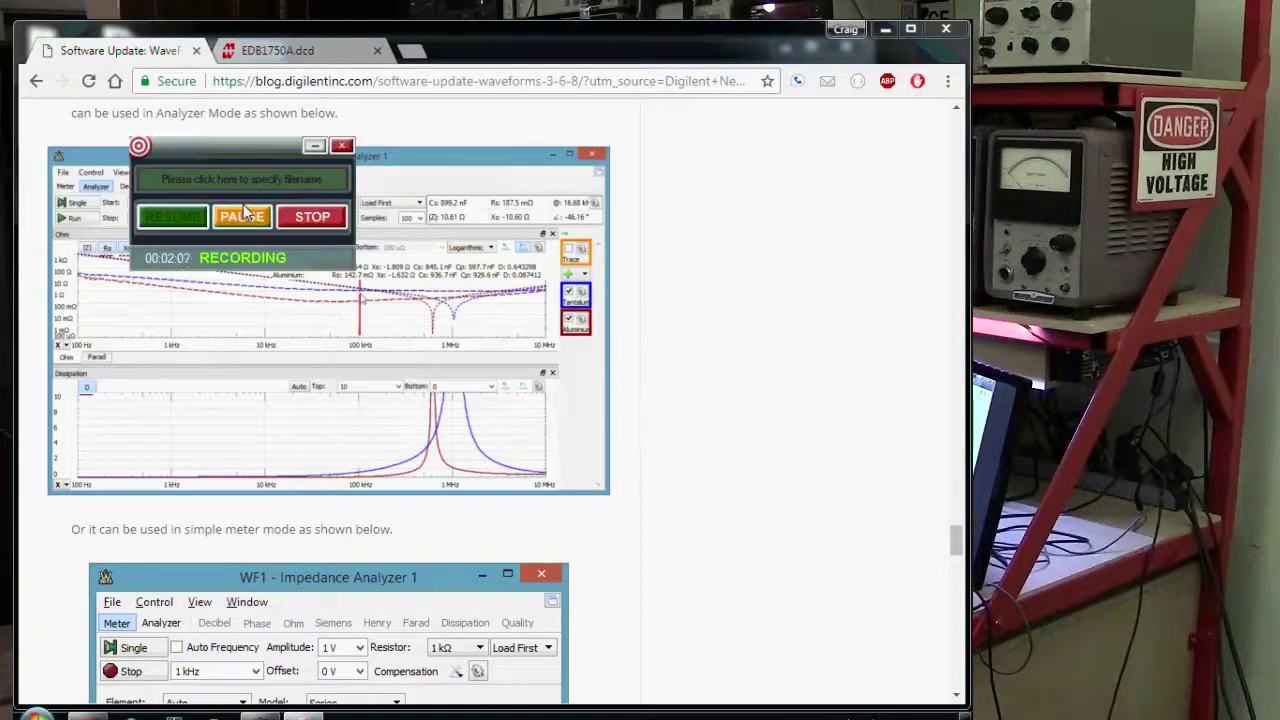
- Switch to WaveForms and launch the Impedance Analyzer from the Welcome tab
key(alt+Tab)
key(Tab)
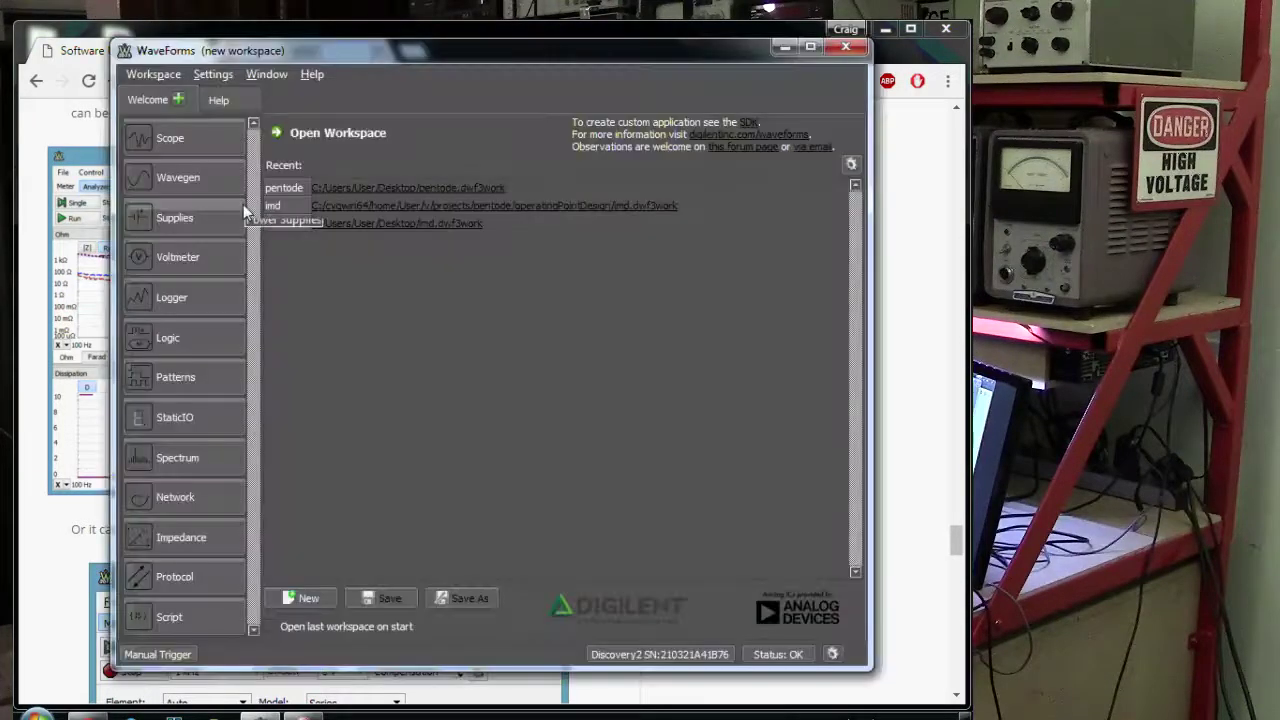
click(175, 537)
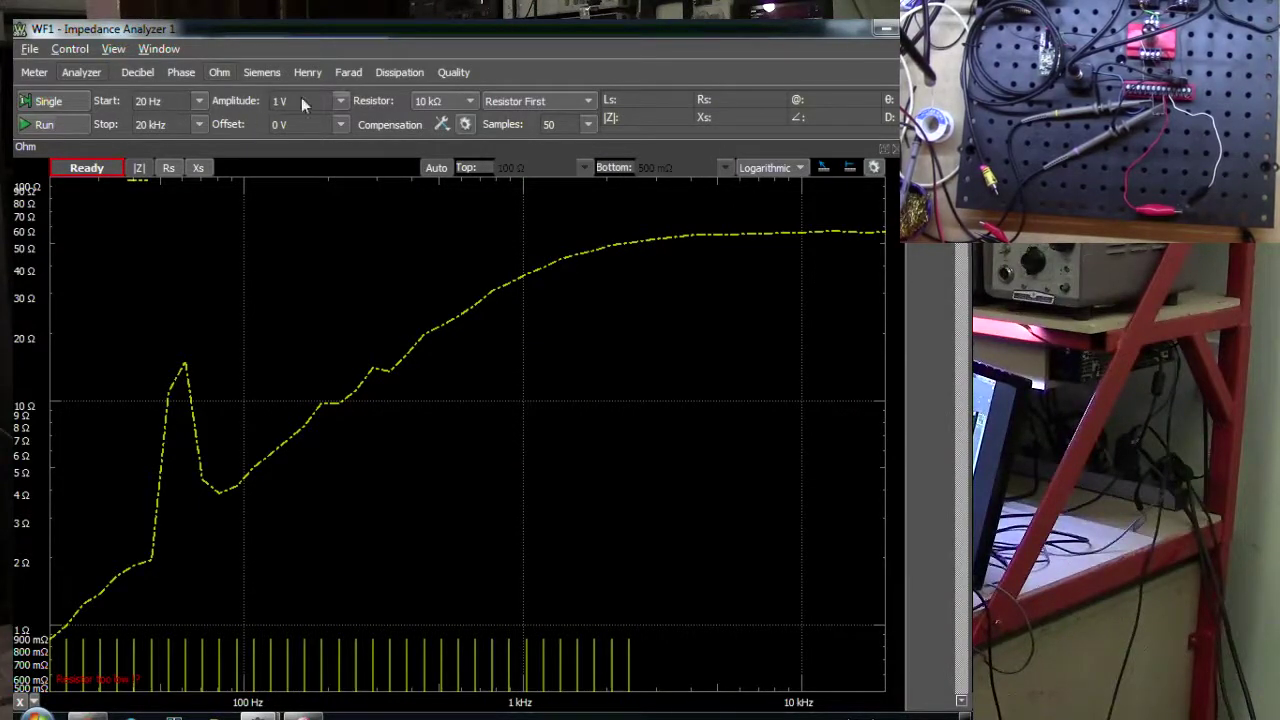
- Run a single 20 Hz–20 kHz sweep, giving a flat impedance of about 1.055 kΩ
click(567, 124)
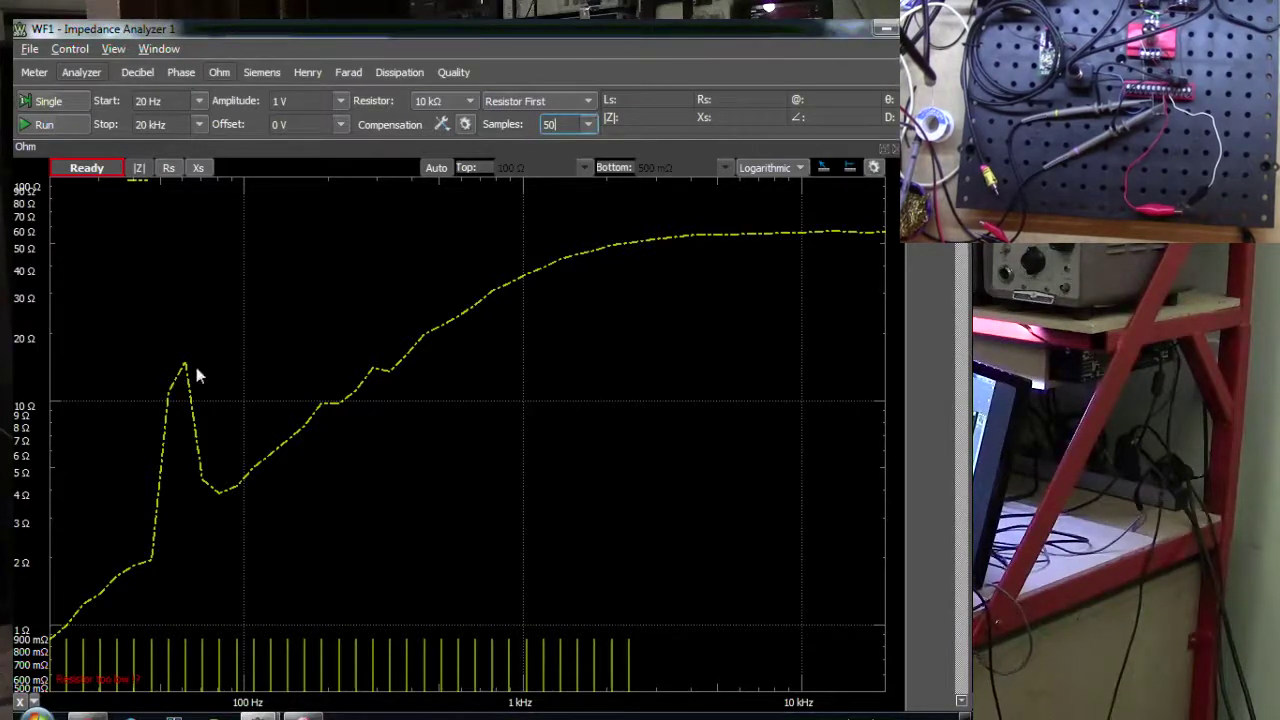
click(73, 98)
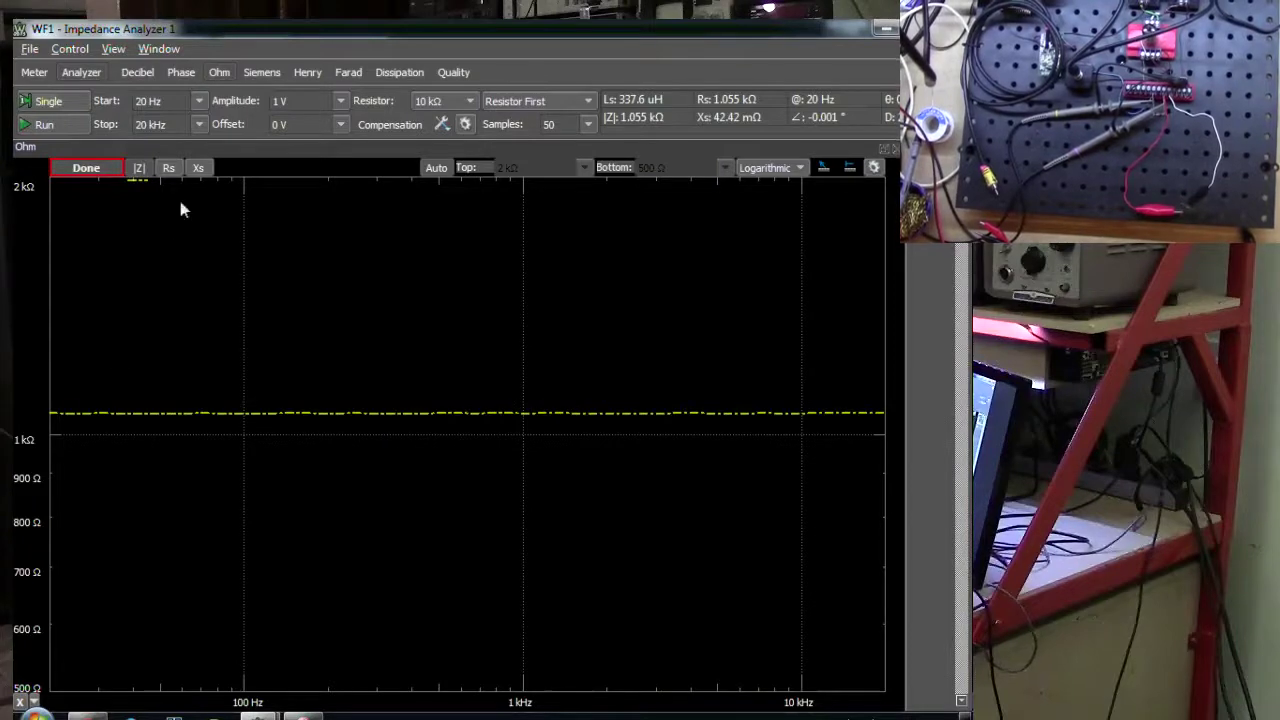
click(219, 74)
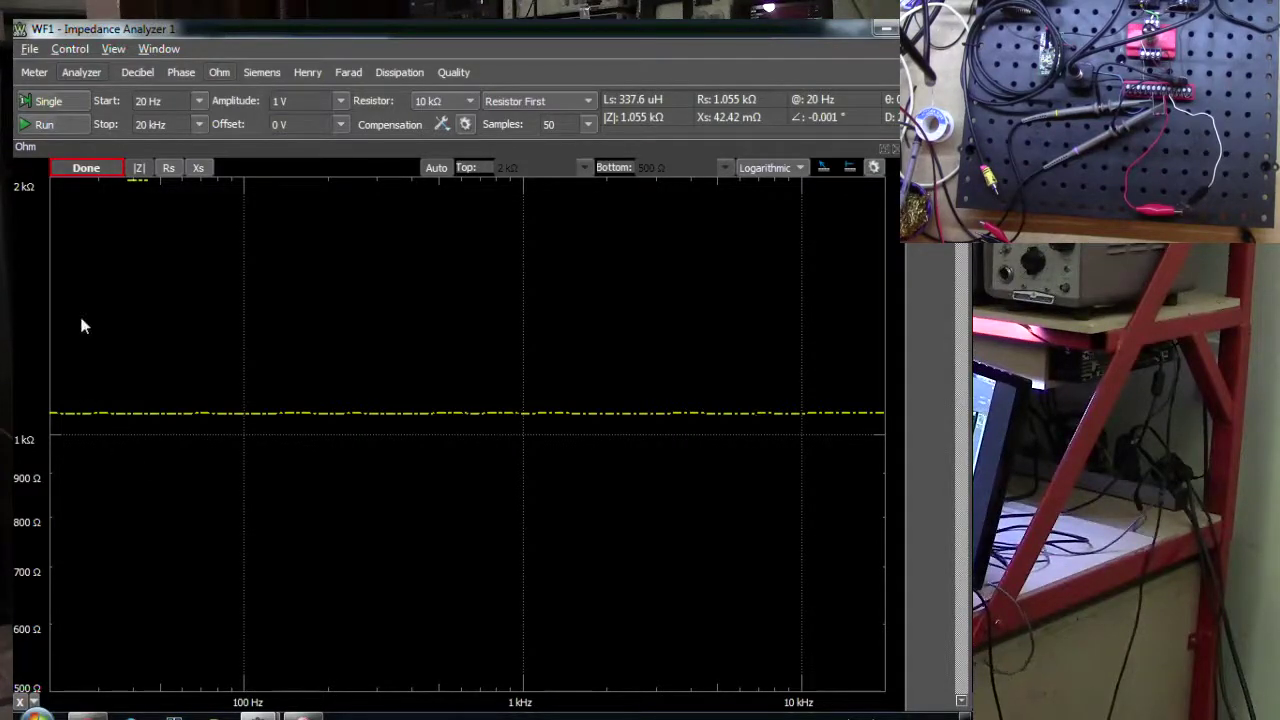
click(197, 169)
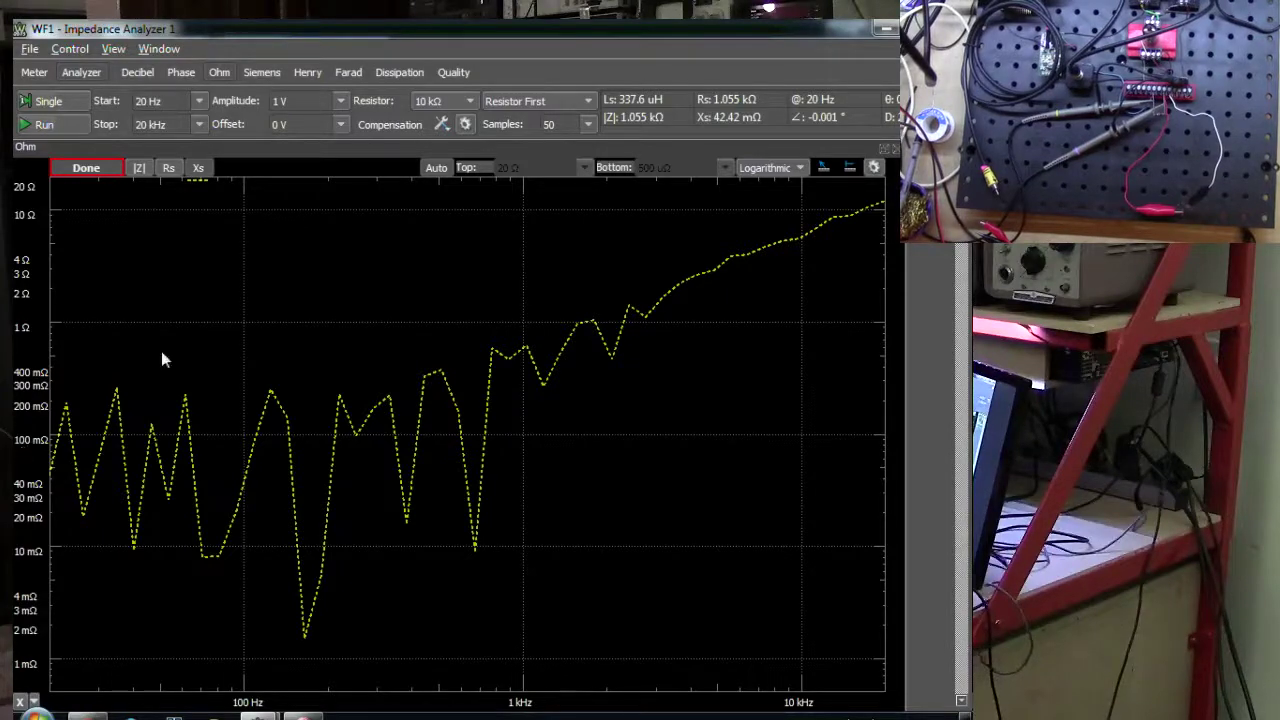
click(197, 168)
click(197, 168)
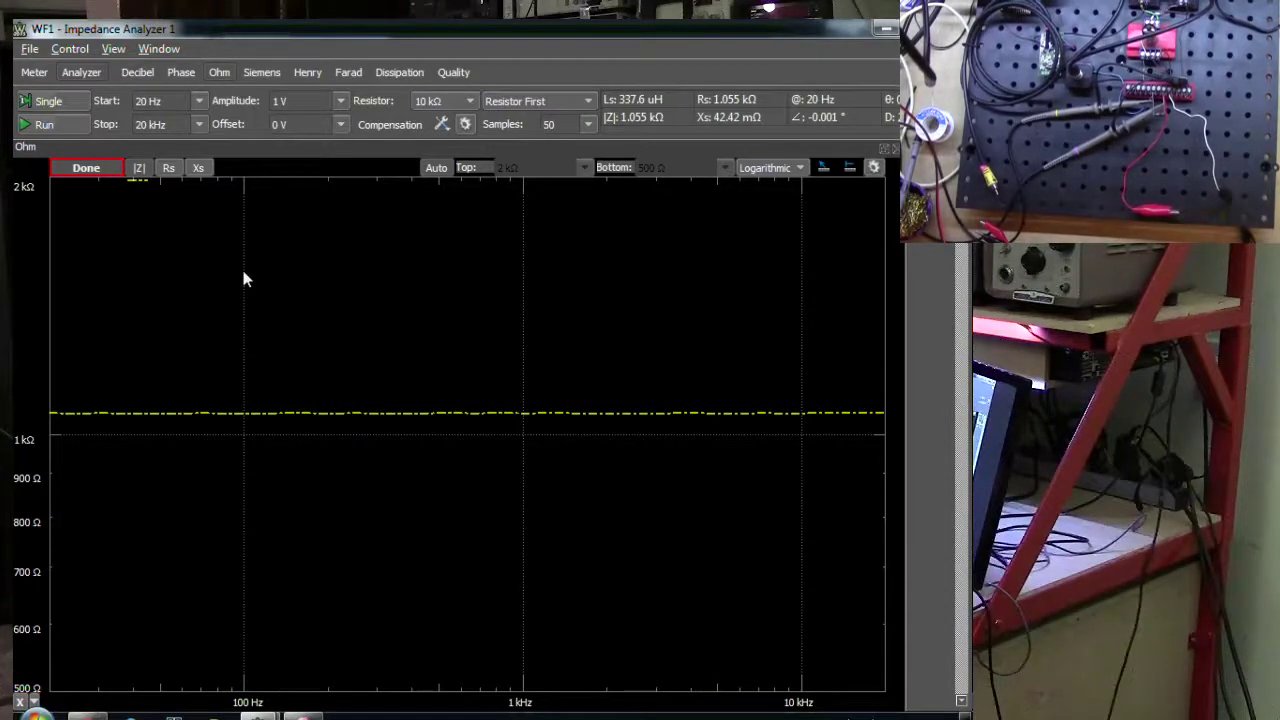
click(464, 124)
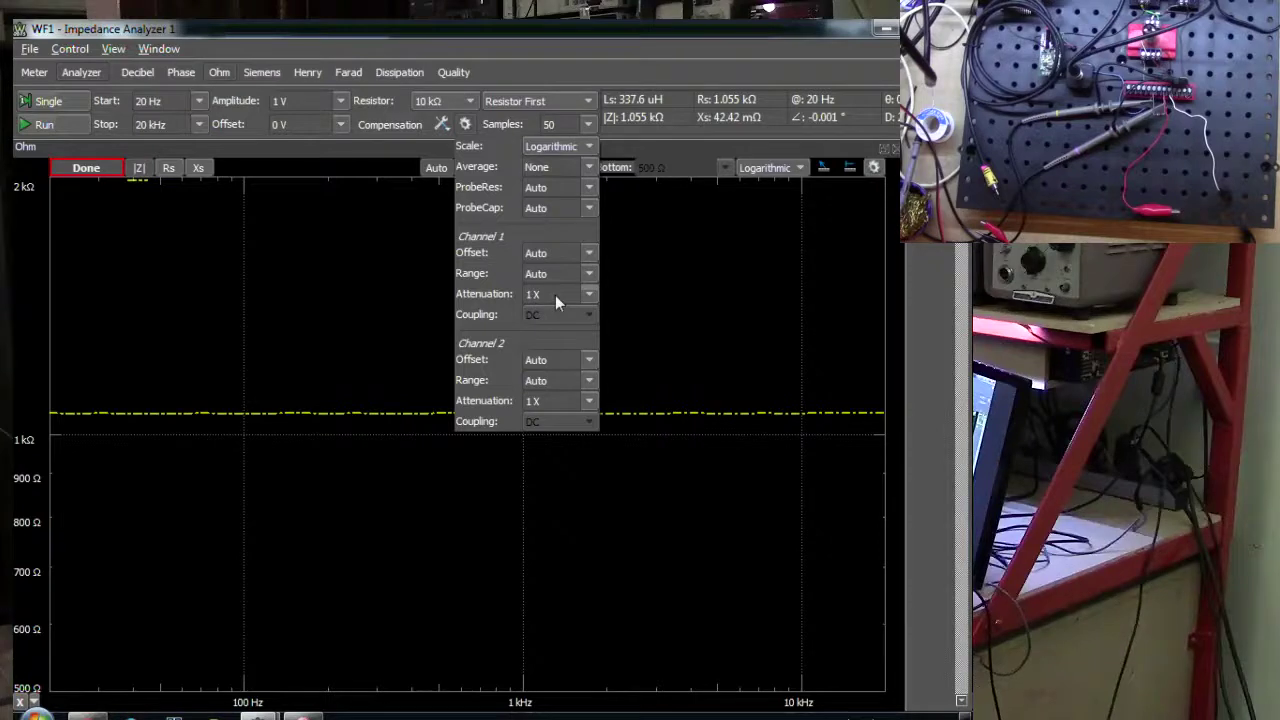
click(381, 157)
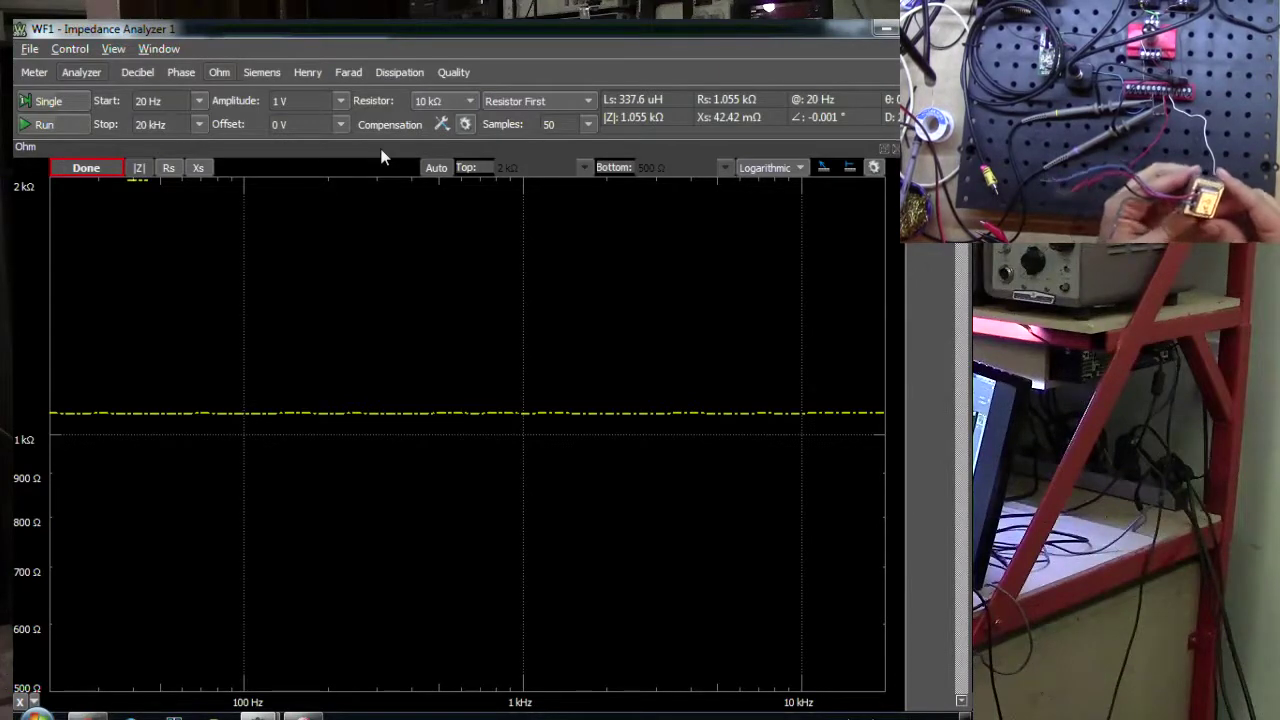
key(alt+Tab)
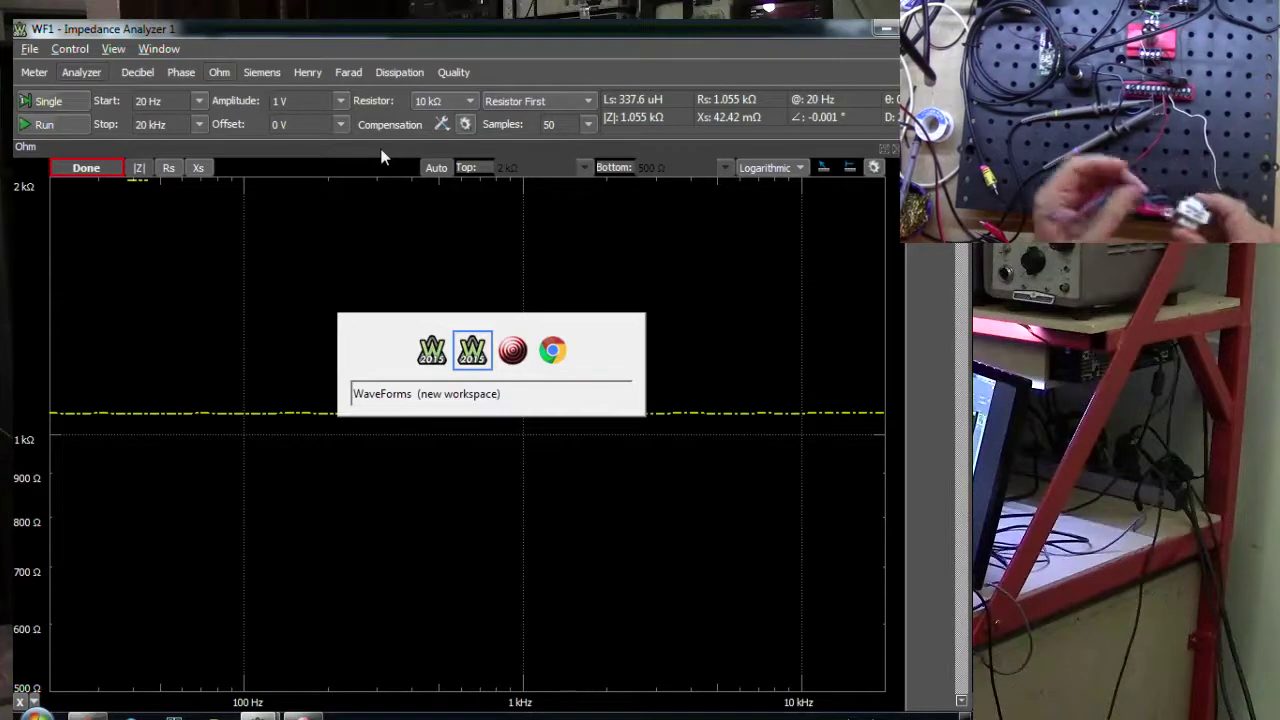
- Look through the transformer datasheet PDF, then return via the blog tab to the Impedance Analyzer
key(Tab)
key(Tab)
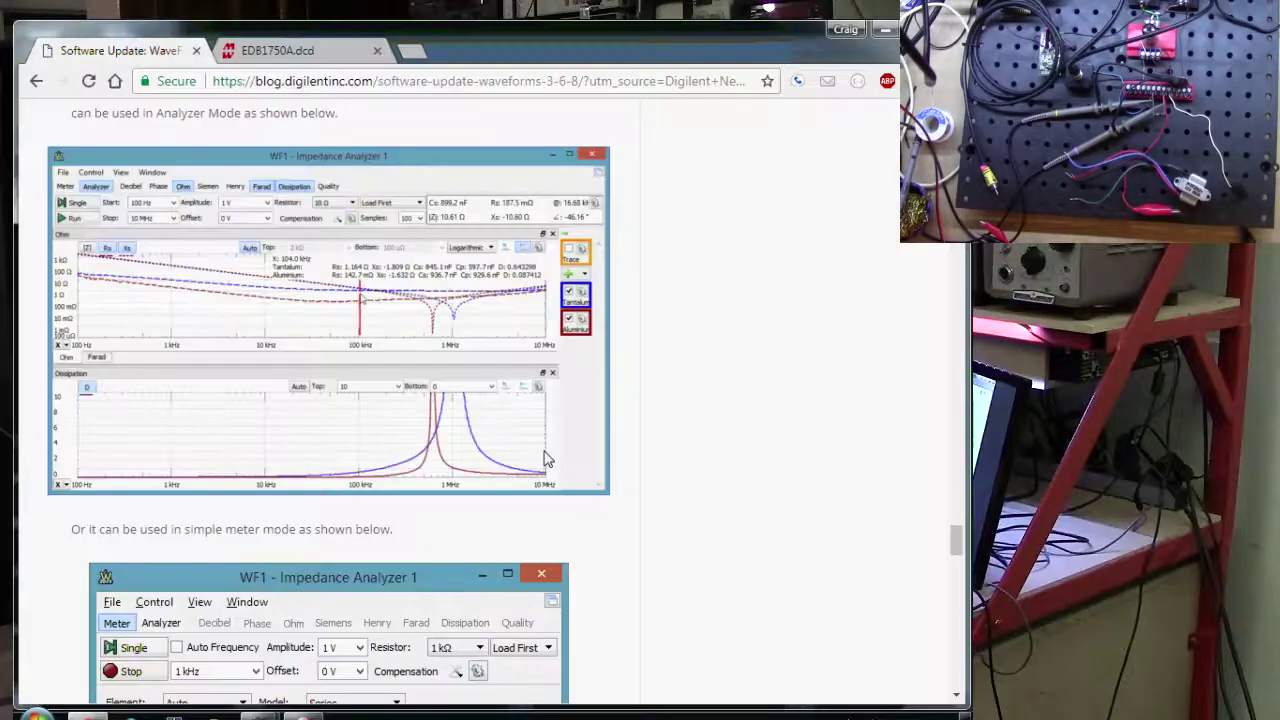
click(283, 52)
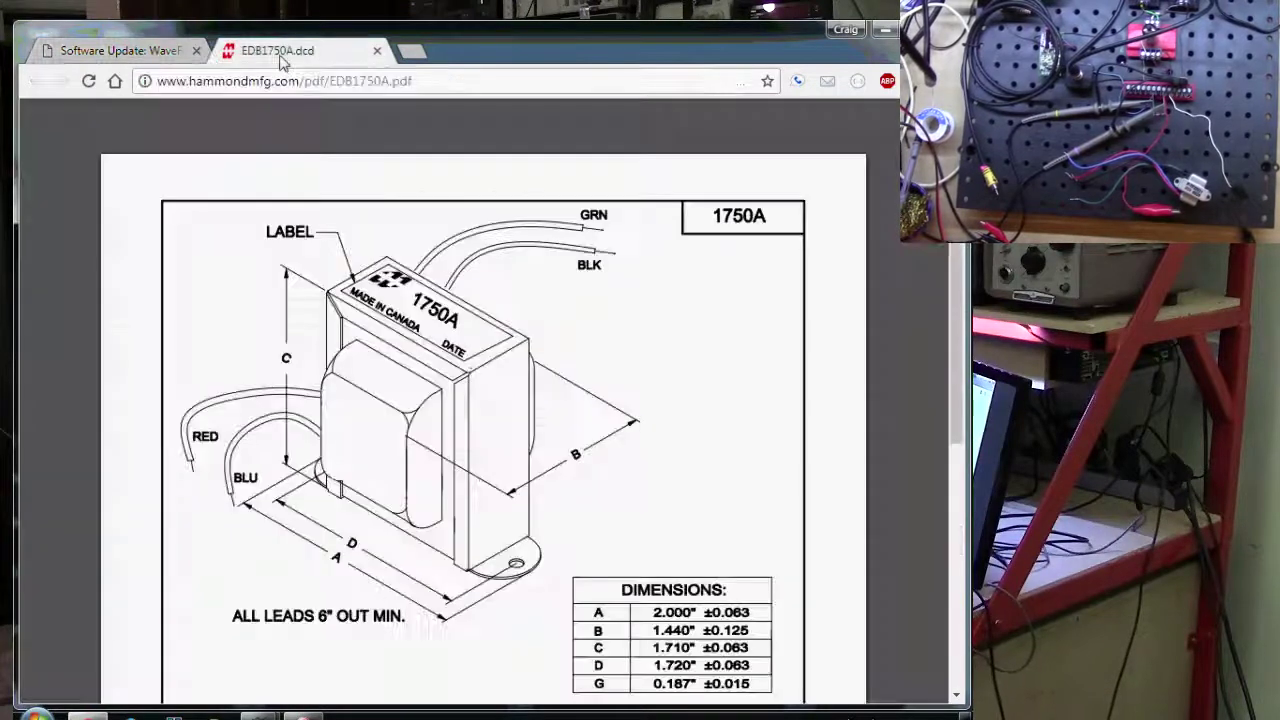
scroll(282, 355, down, 1)
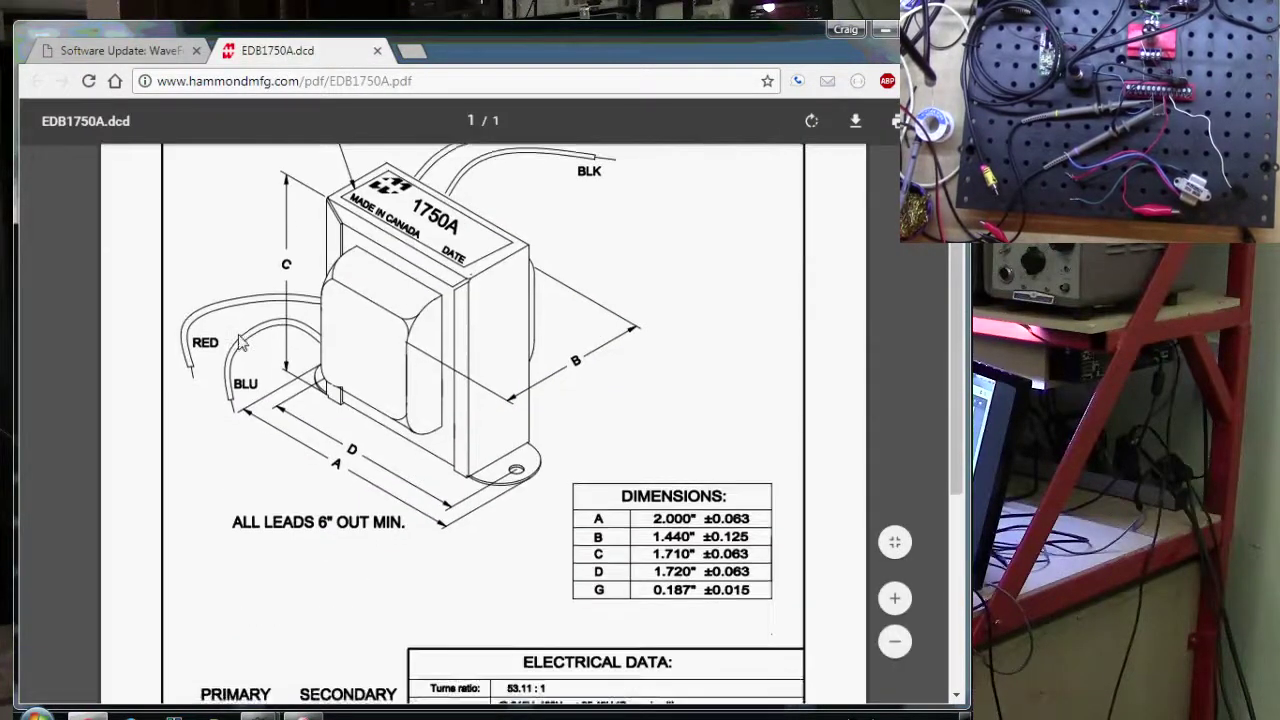
scroll(300, 350, up, 1)
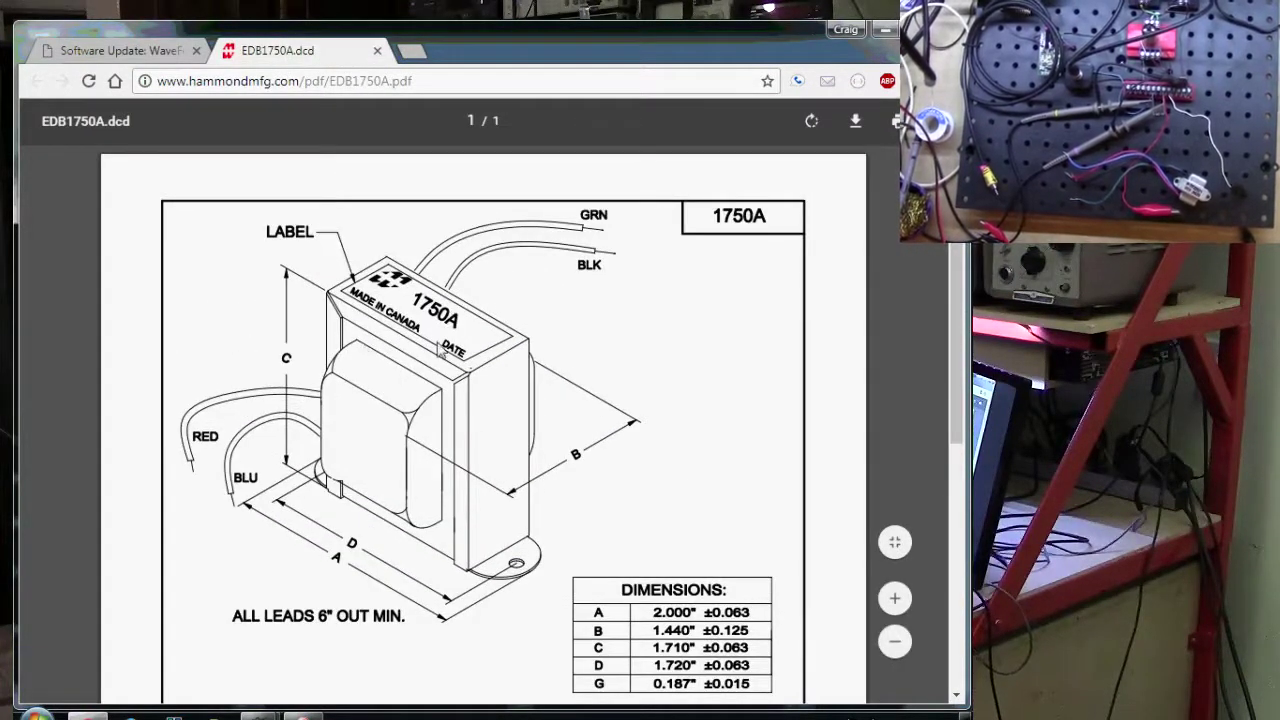
scroll(322, 376, down, 1)
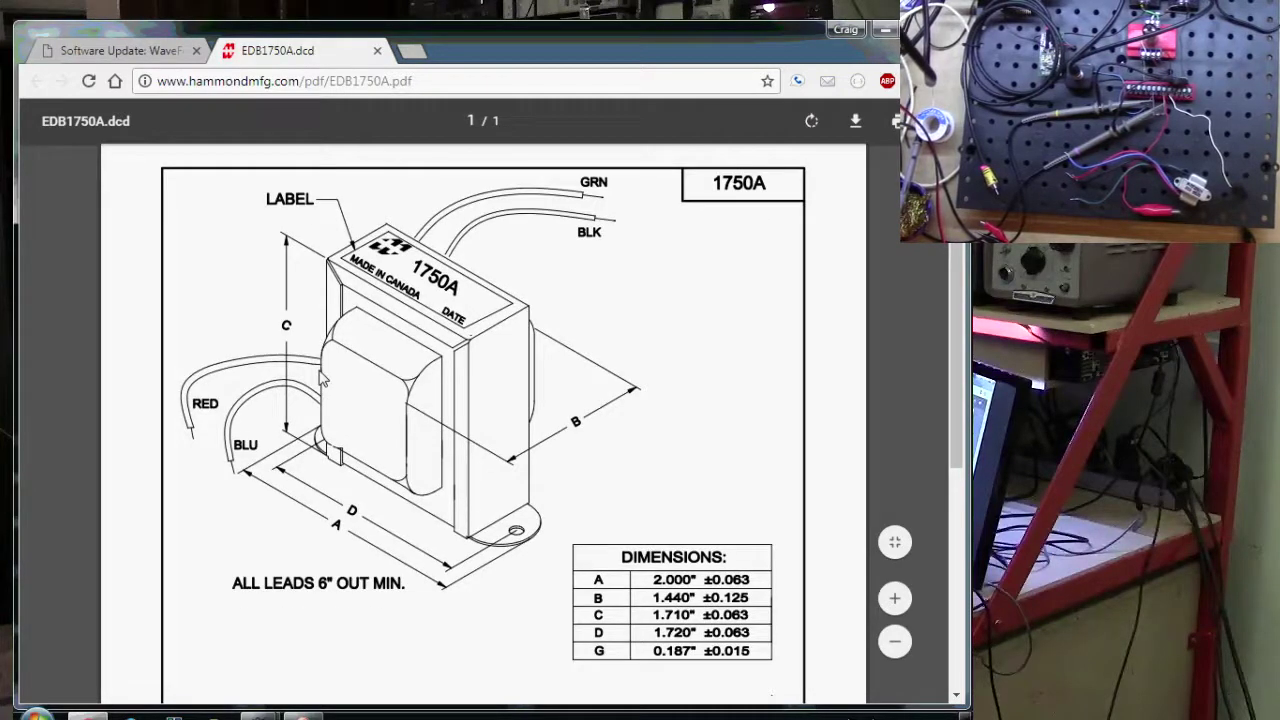
scroll(322, 376, down, 5)
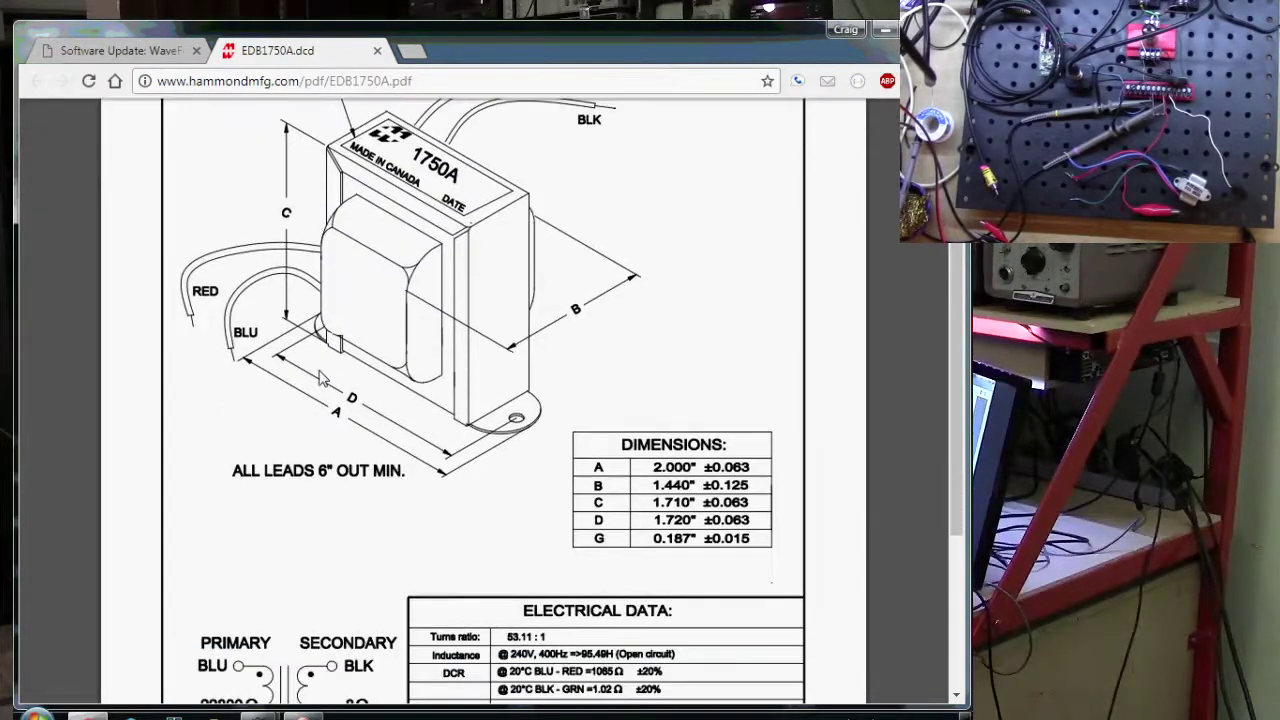
scroll(322, 378, down, 2)
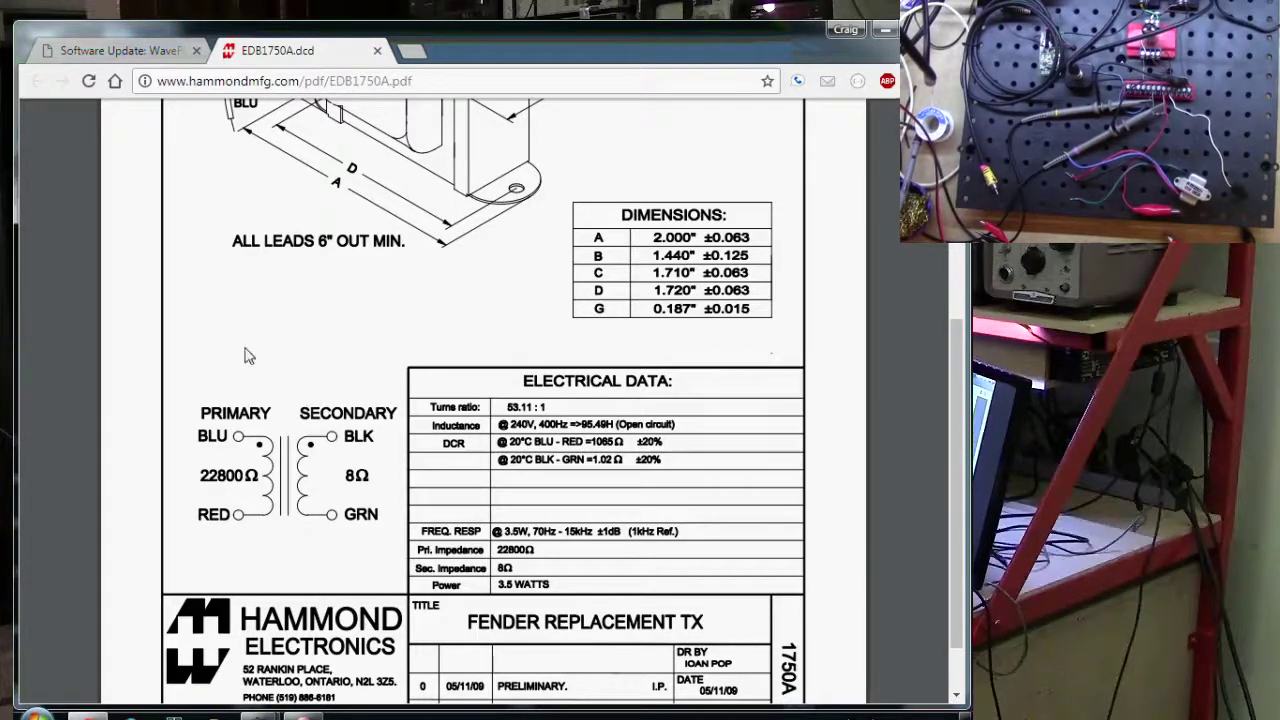
click(125, 51)
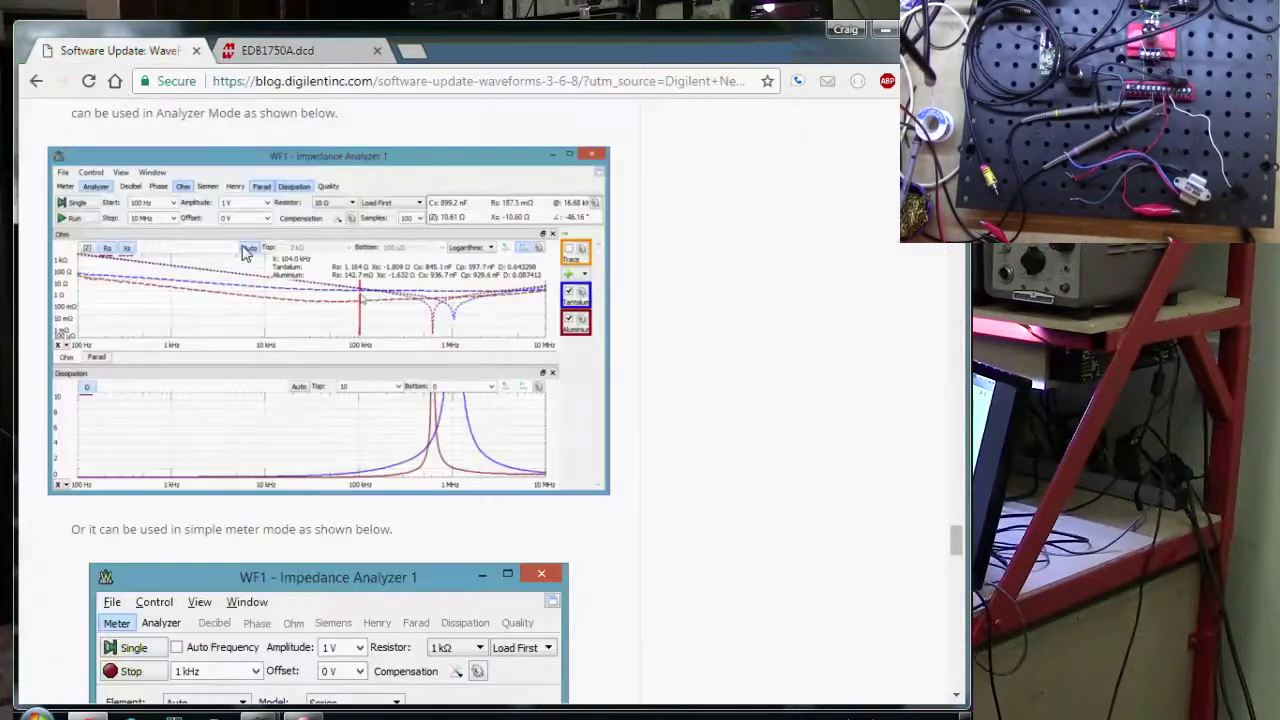
key(alt+Tab)
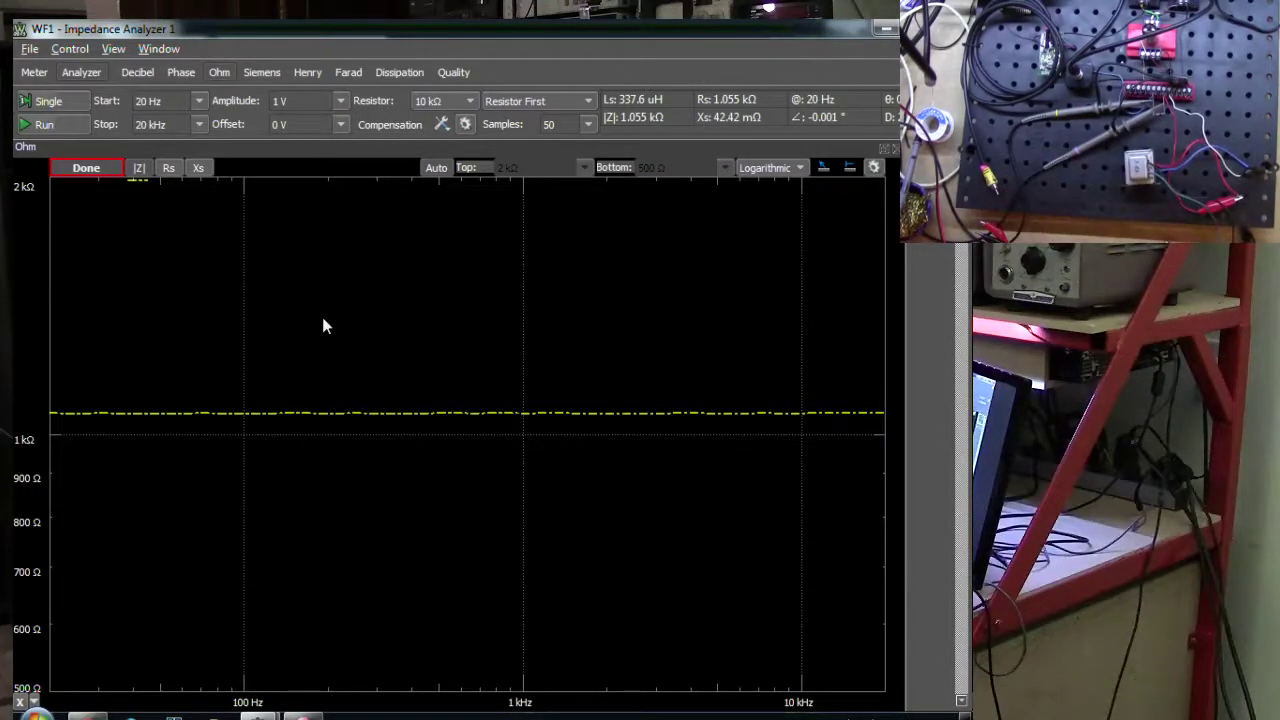
- Sweep the transformer primary, plot it in henries, and mark 24.91 H at 87.24 Hz
click(67, 103)
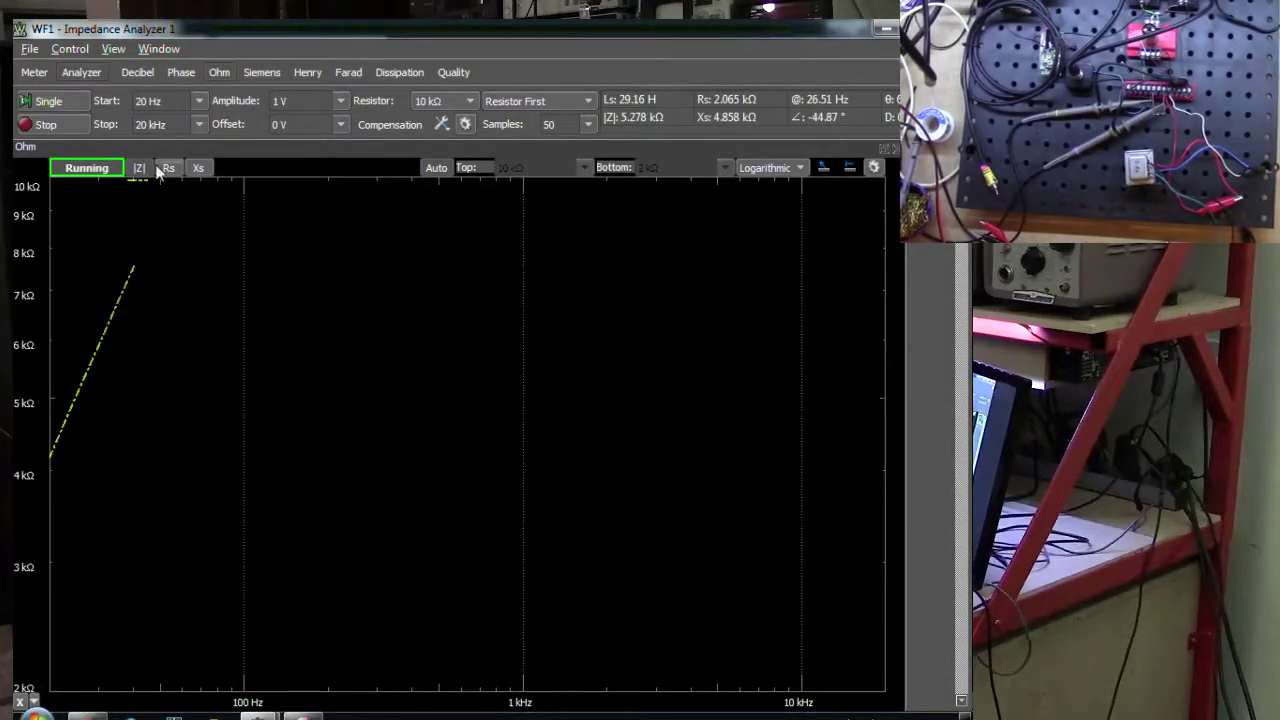
click(310, 72)
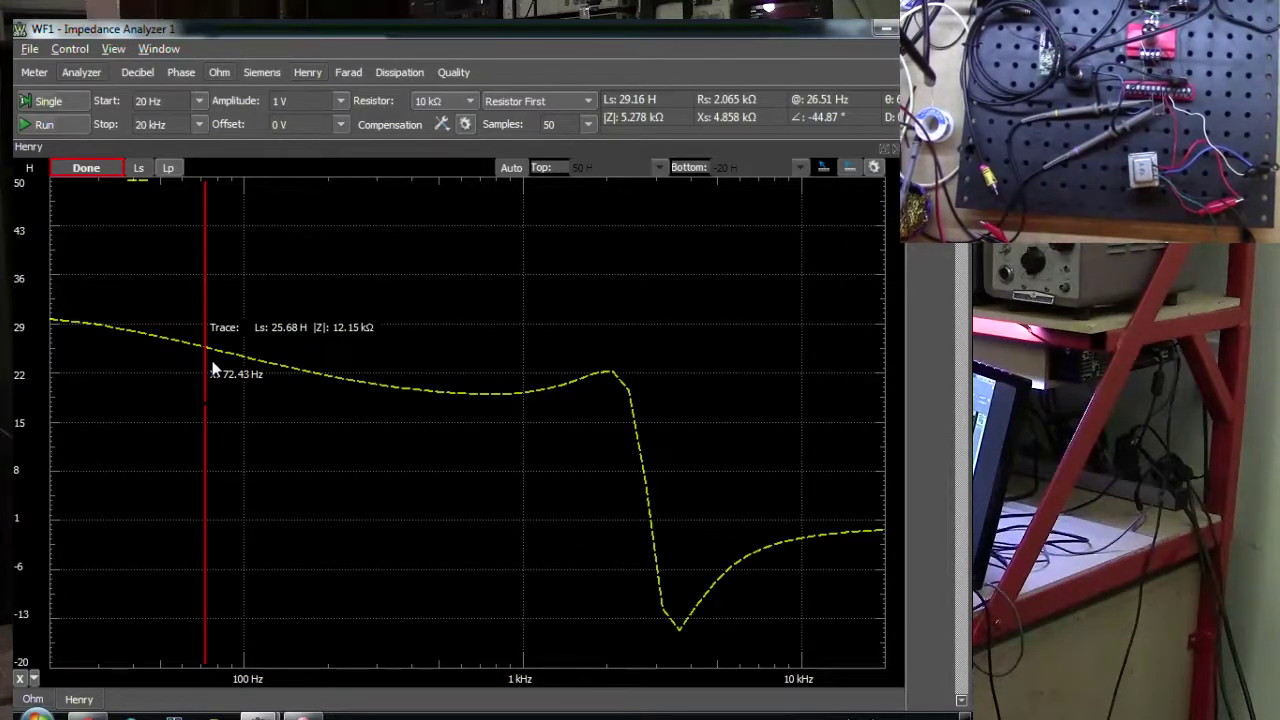
drag(212, 370, 235, 360)
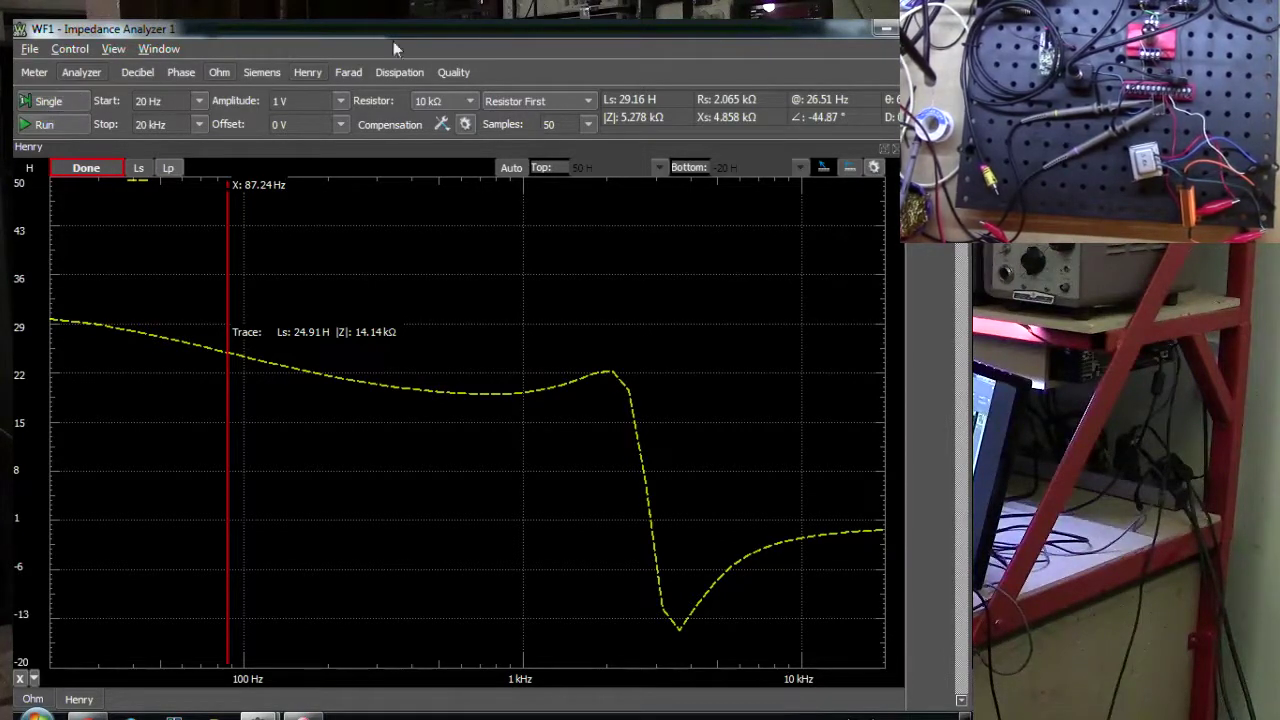
- Rerun a single sweep in ohms and place a marker reading |Z| 24.20 kΩ at 801.1 Hz
click(301, 72)
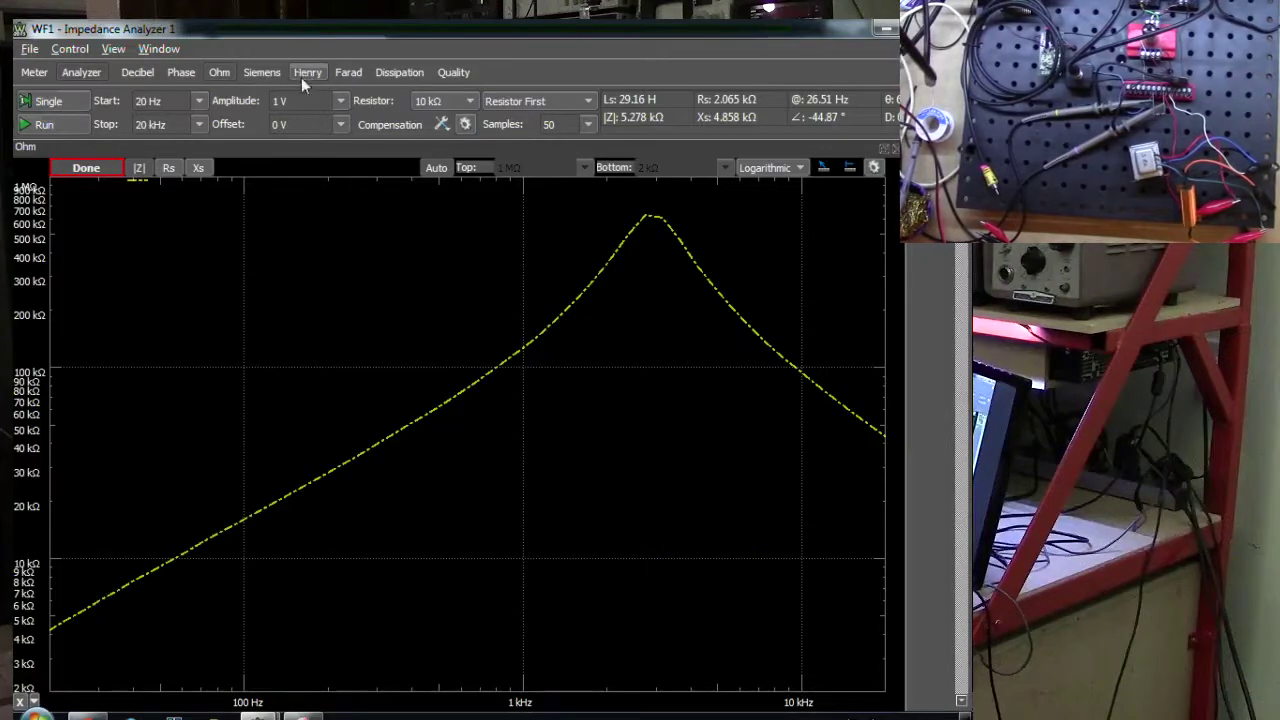
click(50, 101)
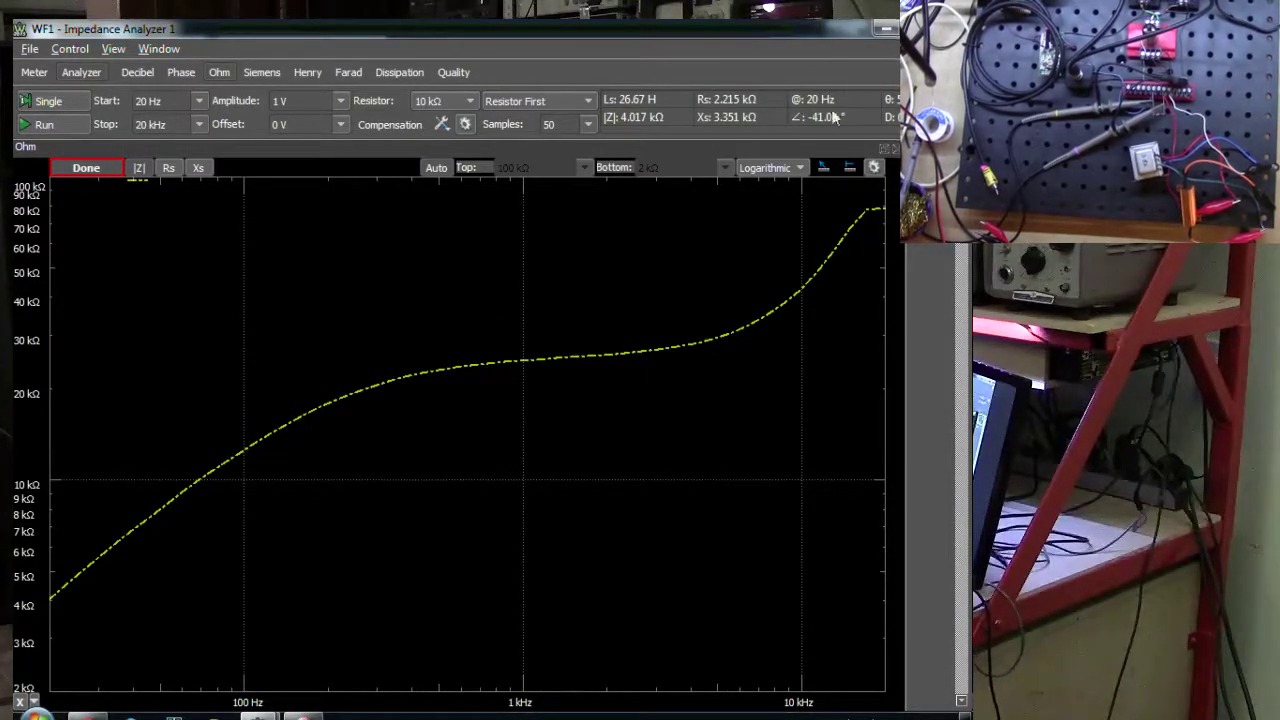
click(822, 167)
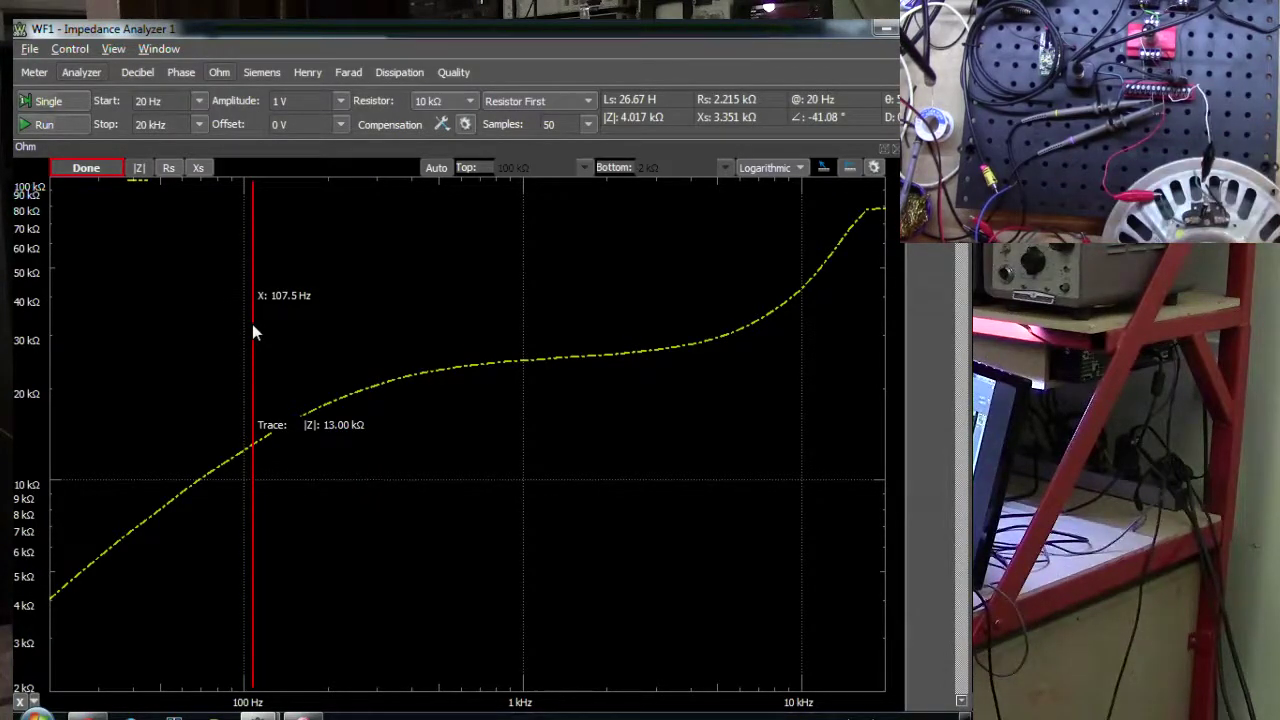
- Switch the reference resistor to 1 kΩ and rerun the speaker sweep, peaking near 29 Ω
click(67, 118)
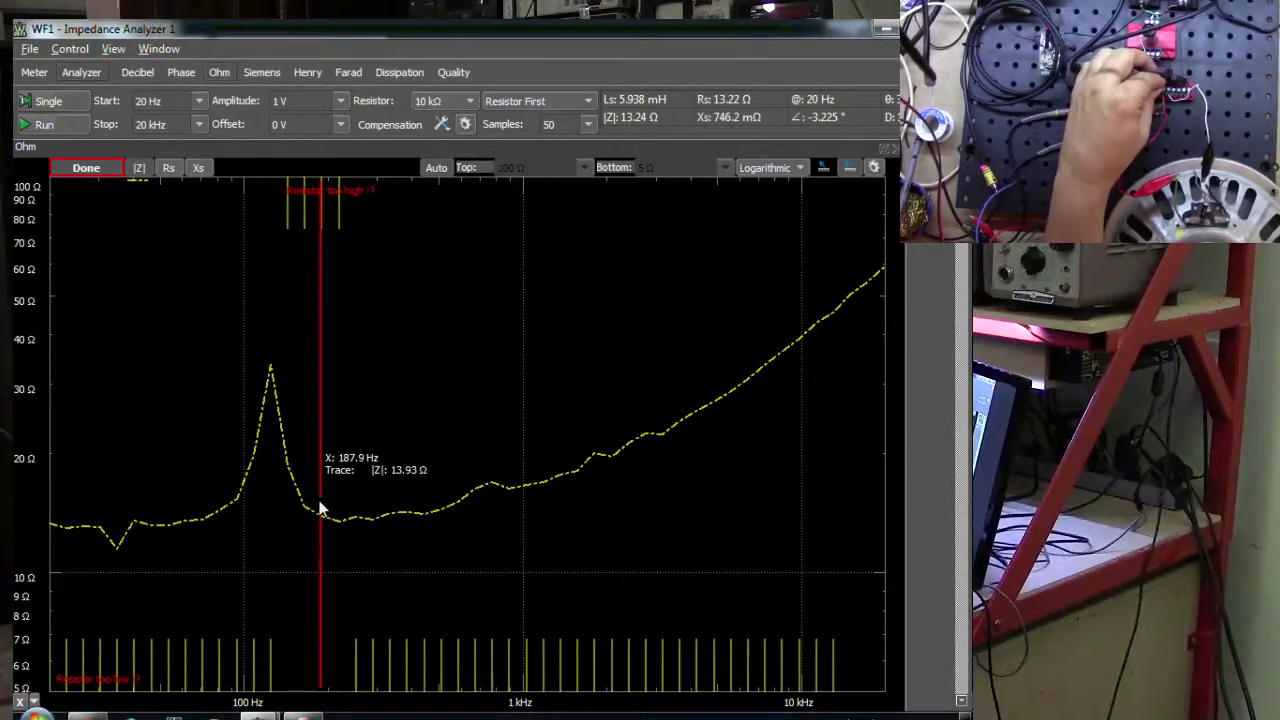
click(469, 100)
click(428, 135)
click(60, 98)
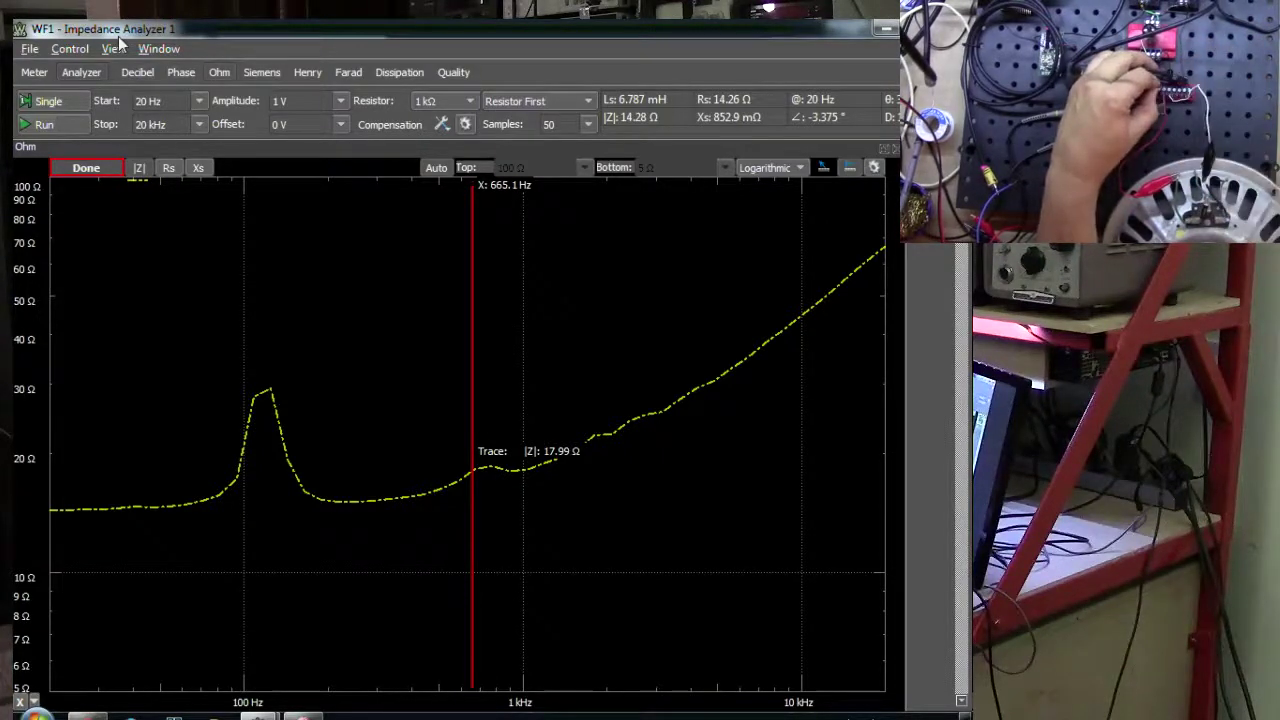
- Change the 1 kΩ resistor's compensation value to 930 and close the compensation settings
click(396, 127)
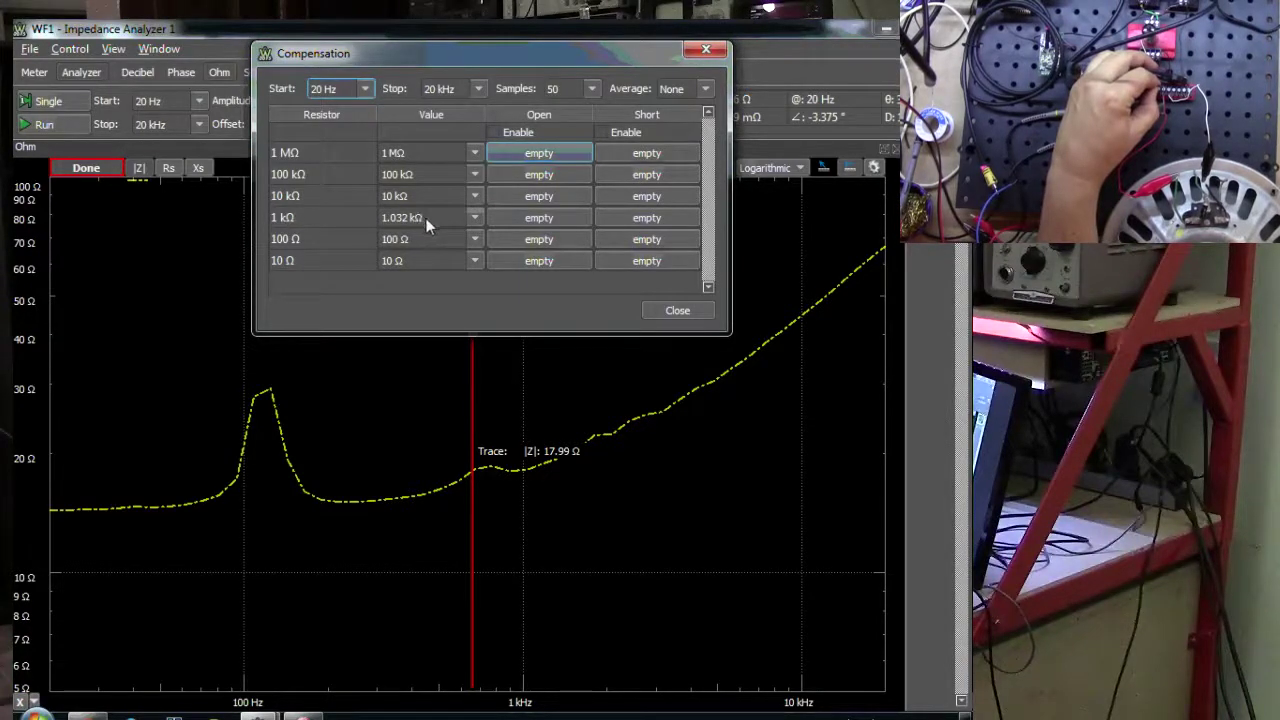
drag(426, 218, 369, 218)
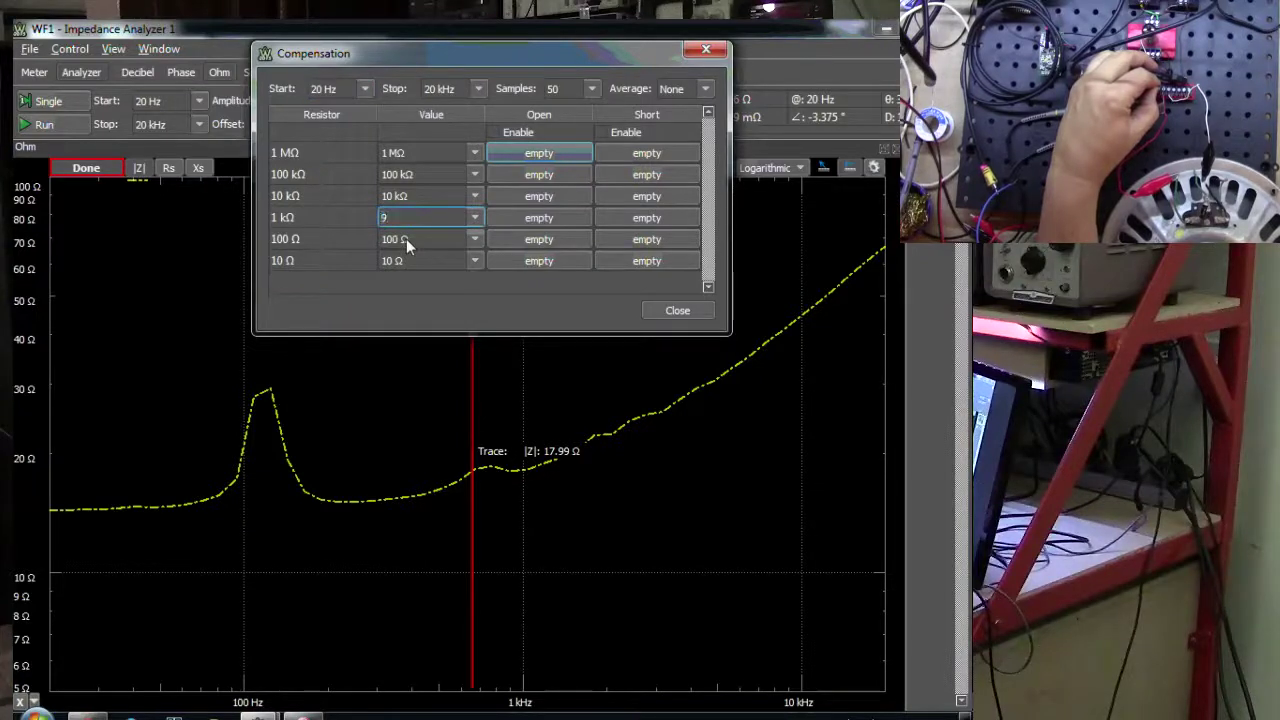
text(930)
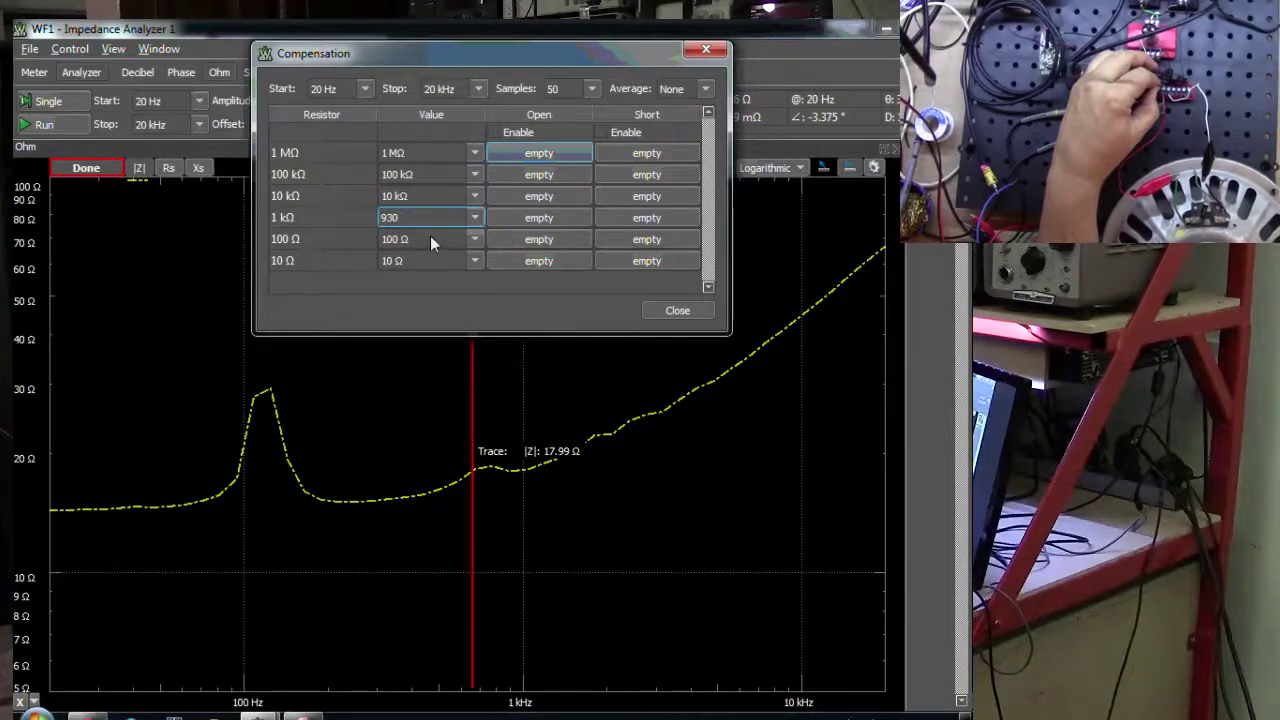
click(430, 236)
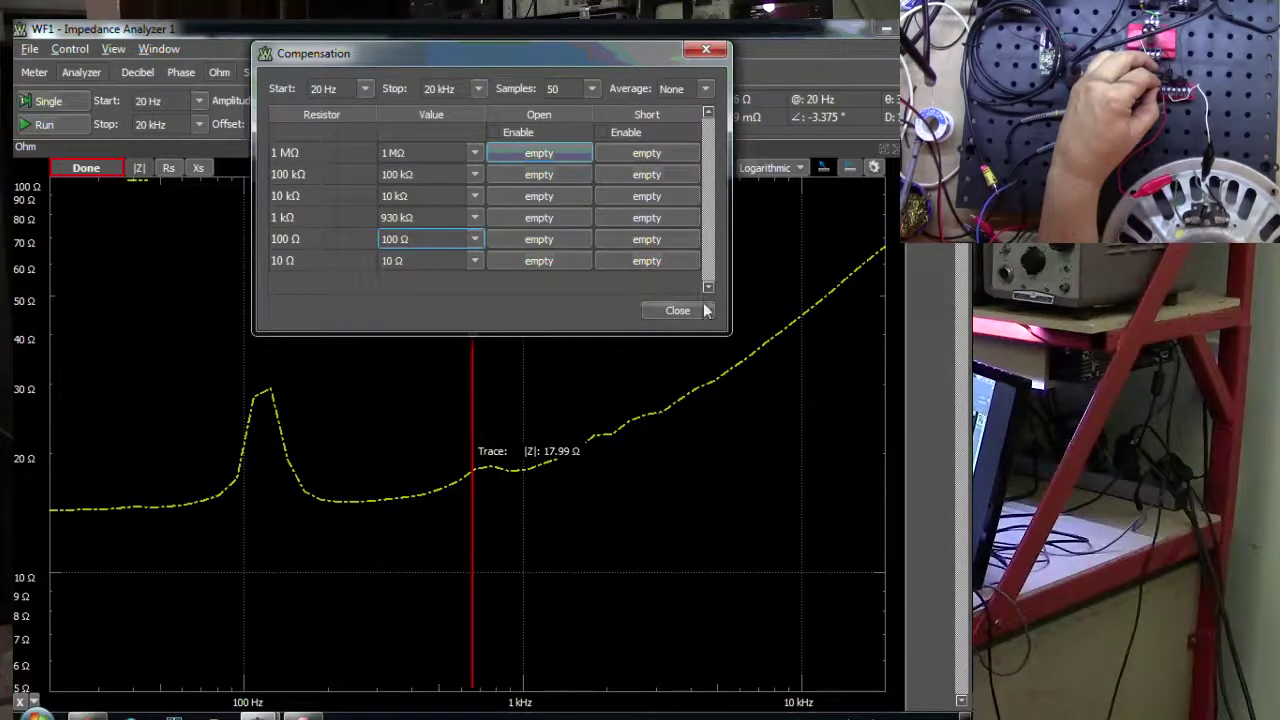
click(673, 309)
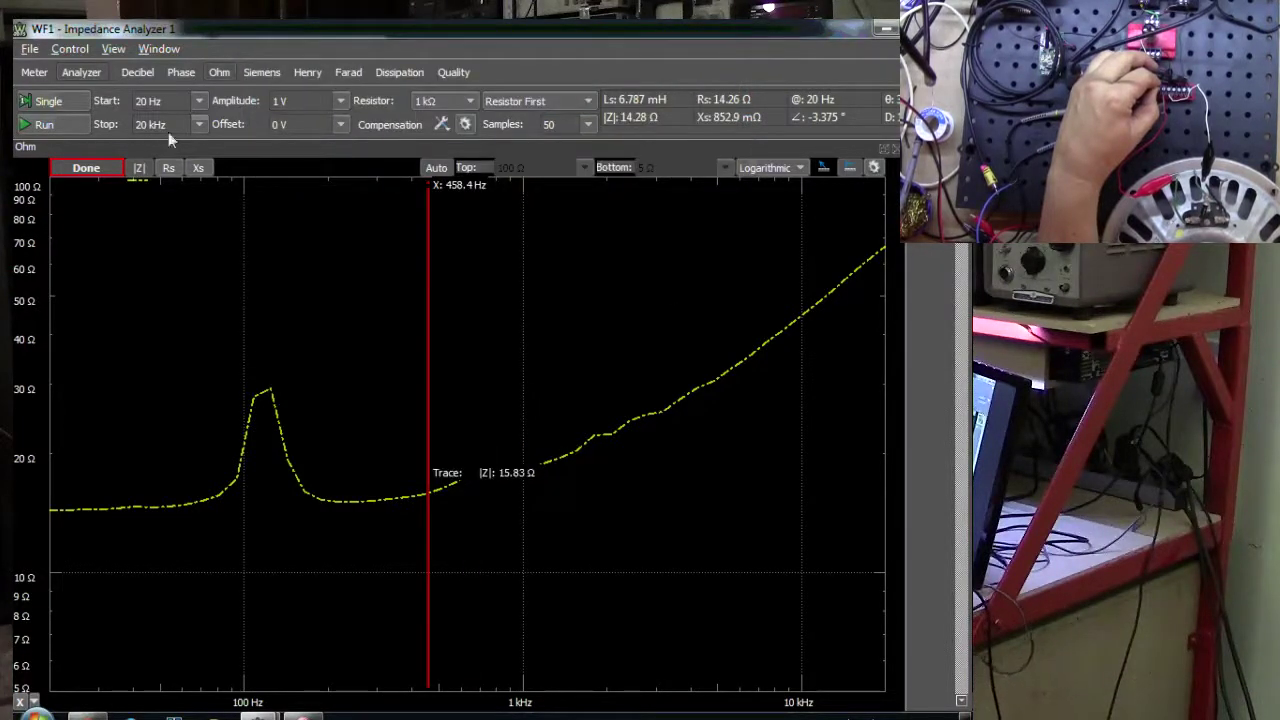
- Rerun the sweep and drag the marker to read |Z| at 116.2 Hz and about 333 Hz
click(59, 101)
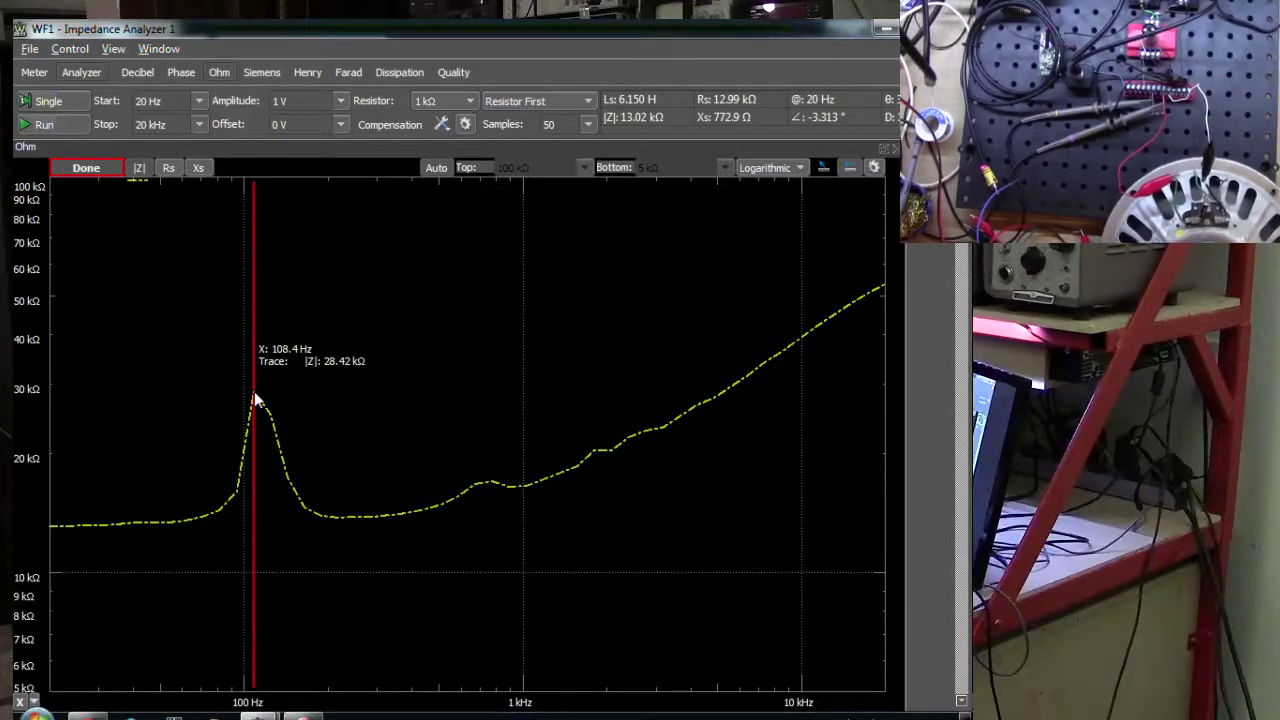
drag(254, 400, 166, 526)
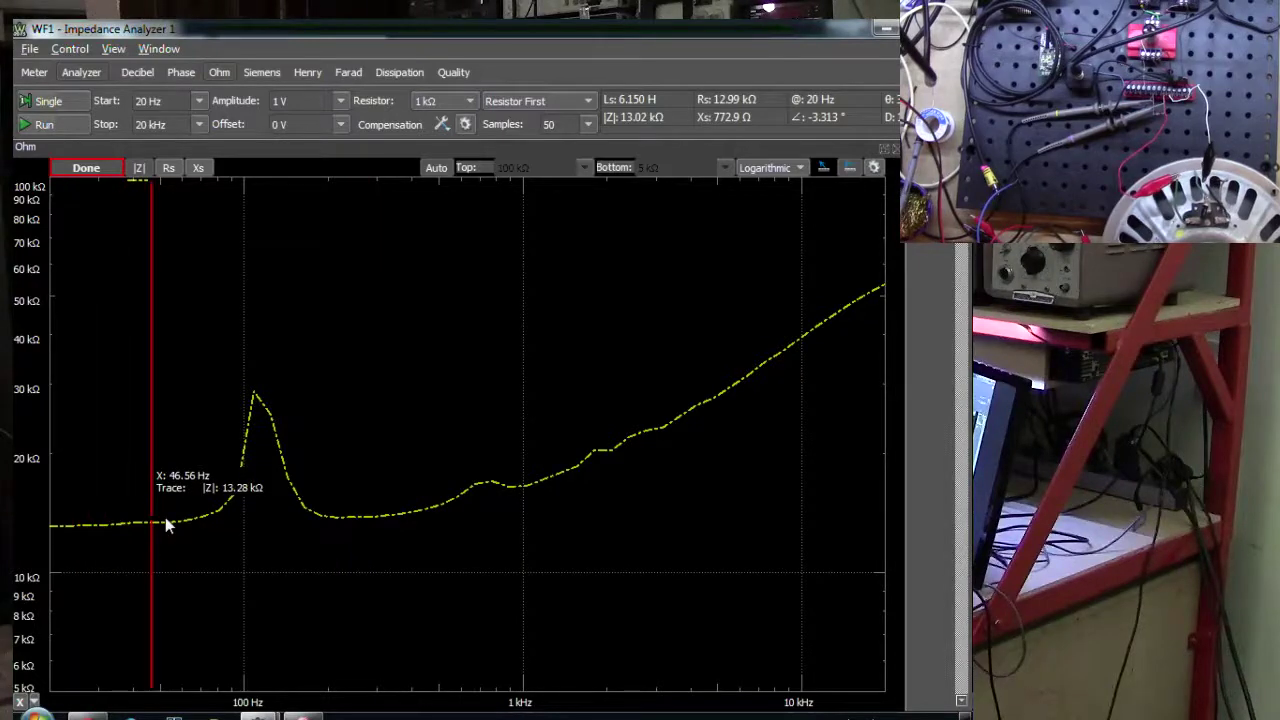
drag(165, 517, 391, 394)
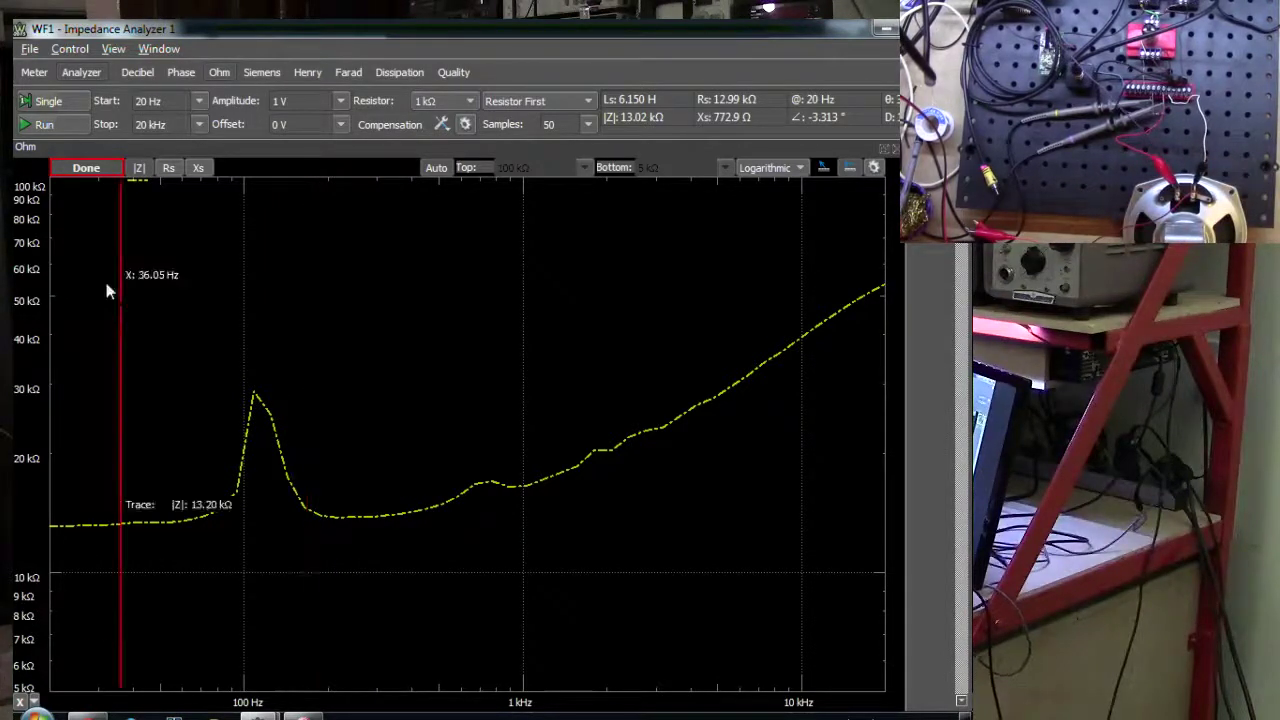
- Run two single sweeps, changing the load between them; the latest falls from about 3 kΩ to 300 Ω
click(50, 102)
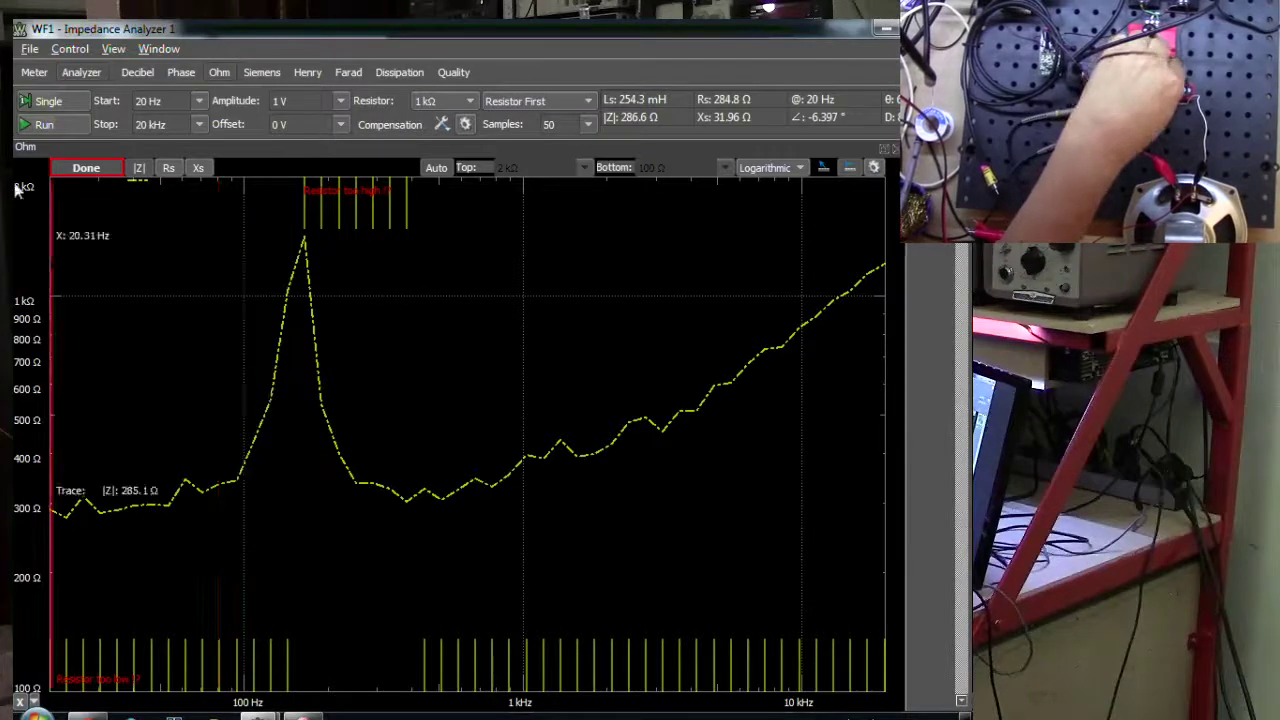
click(59, 106)
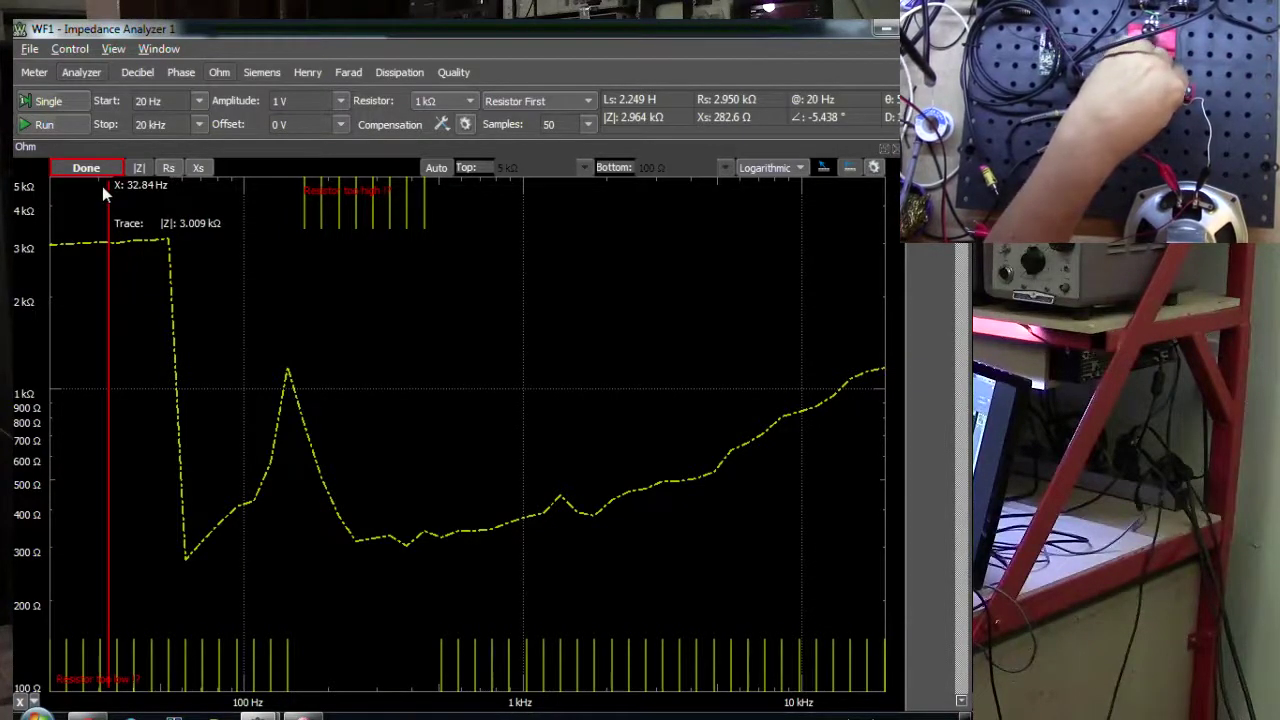
- Run another single sweep reading about 3 kΩ at 20 Hz and peaking near 13 kΩ
click(47, 102)
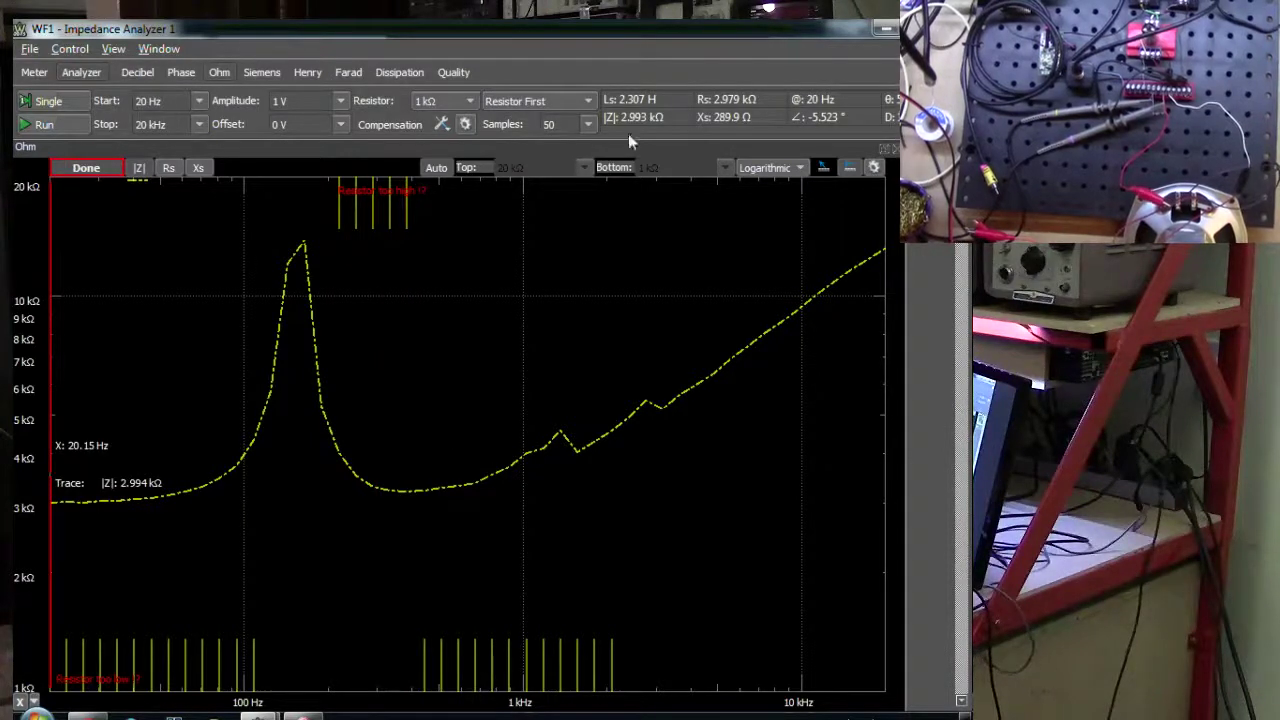
- Switch the reference resistor to 10 kΩ and run a single sweep, stopping and restarting it once
click(420, 104)
click(426, 86)
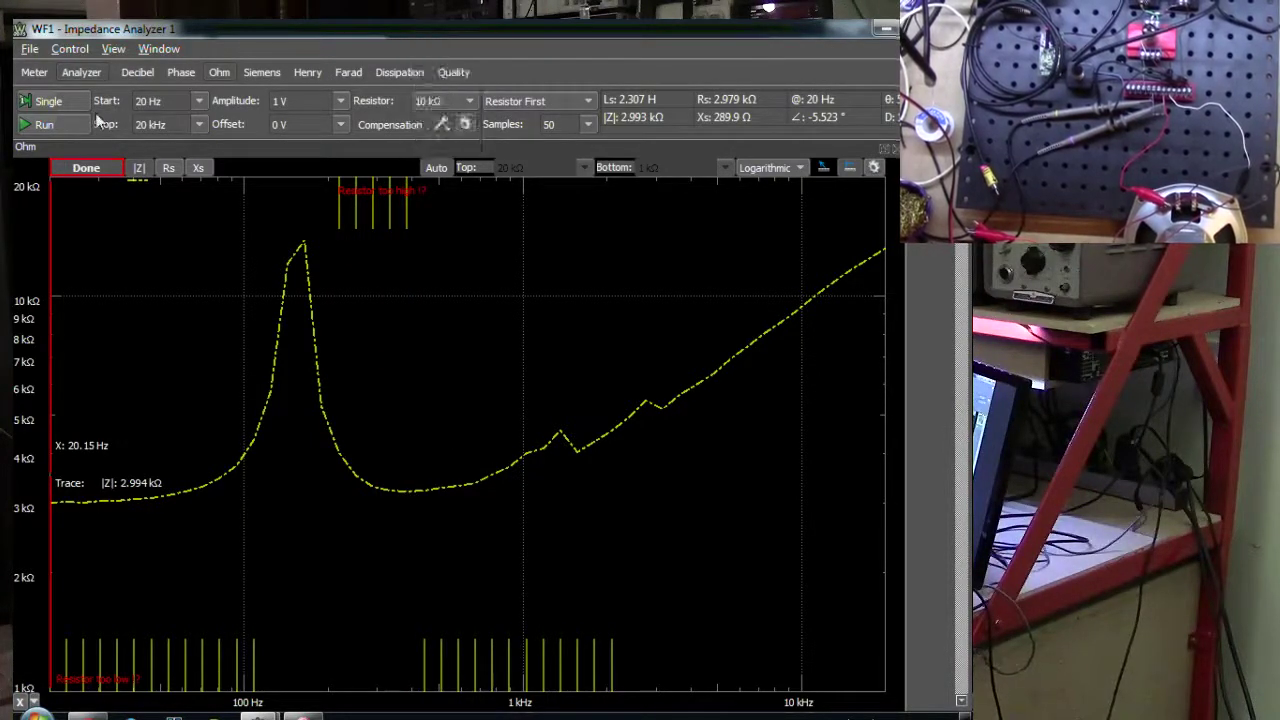
click(53, 104)
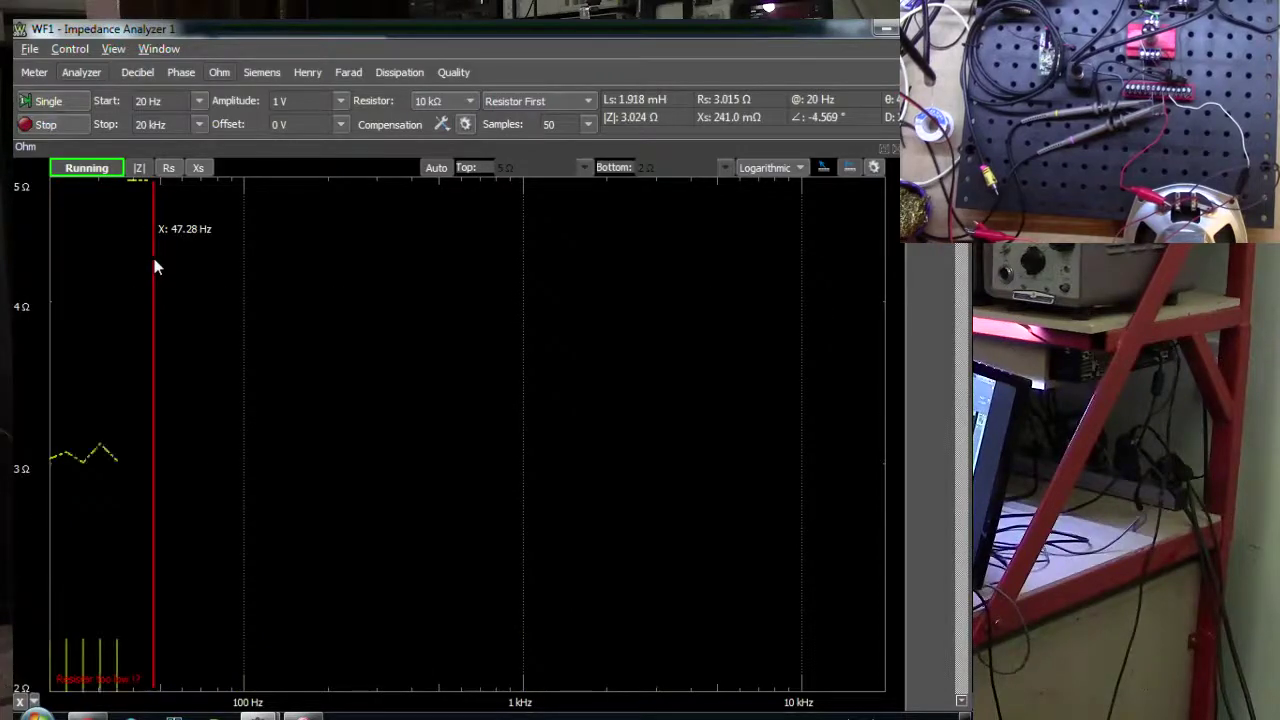
click(61, 126)
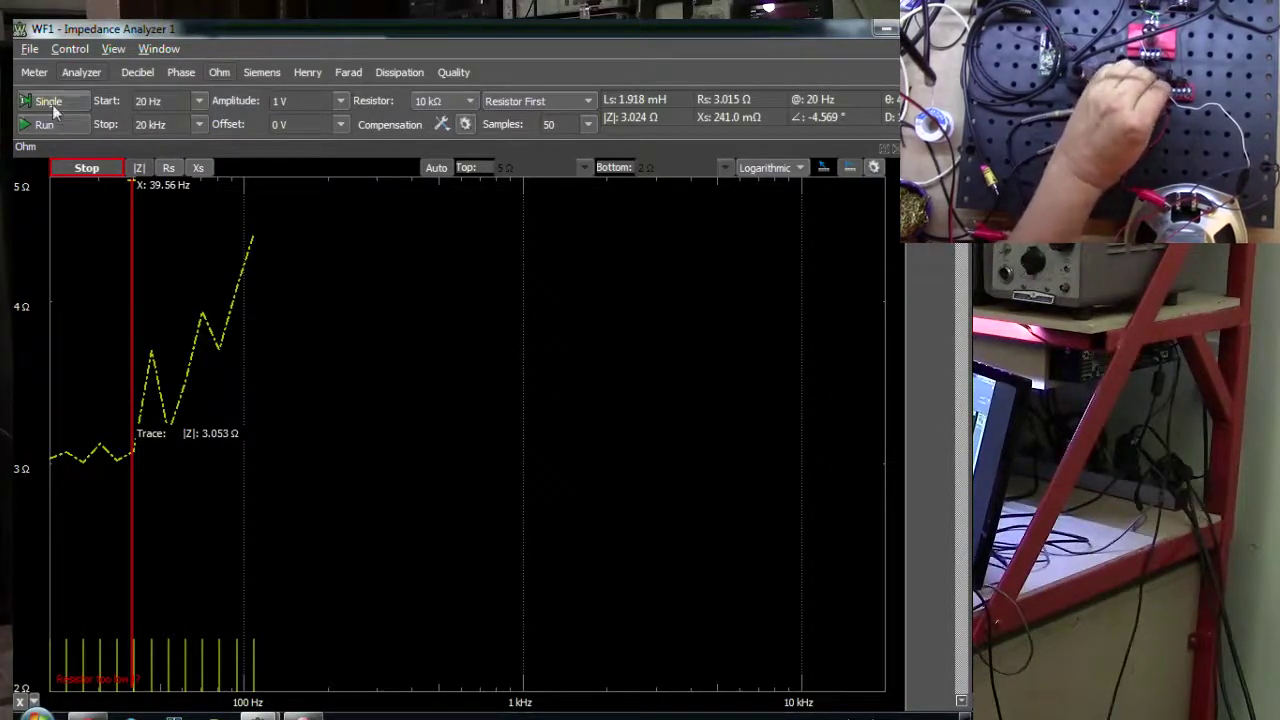
click(50, 102)
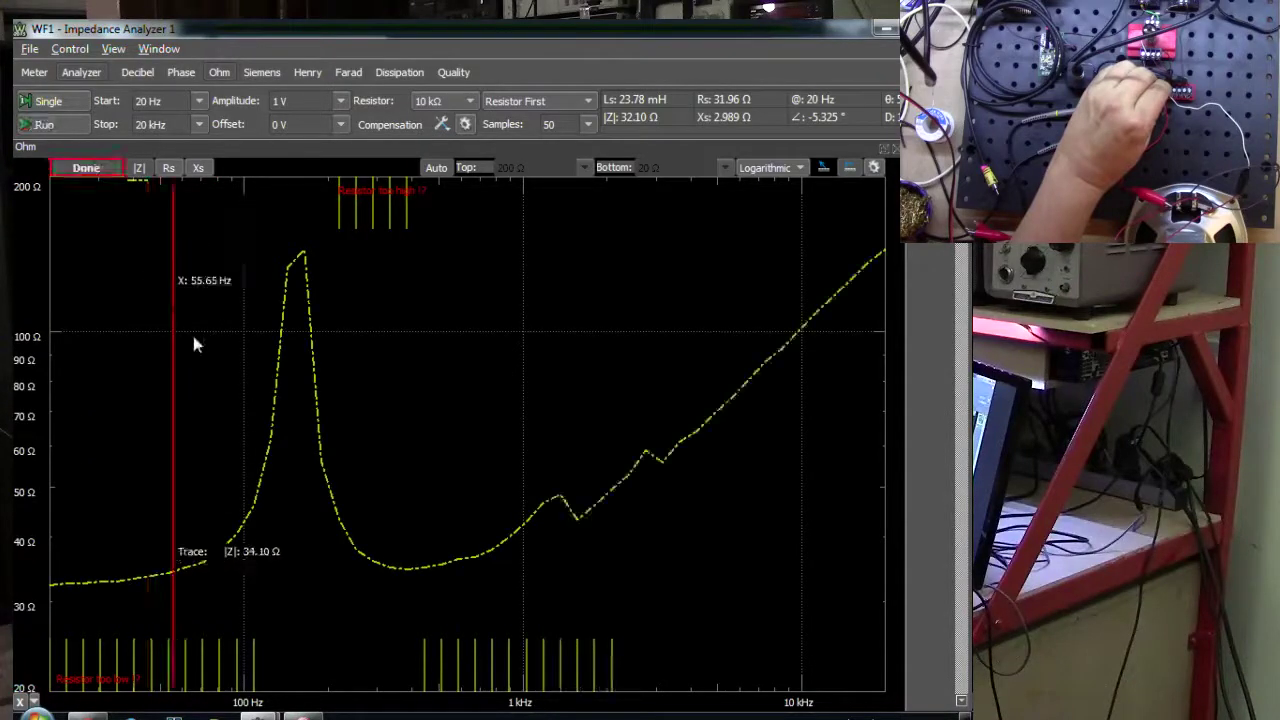
- Return the reference resistor to 1 kΩ and sweep again, reading about 3.02 kΩ at 20 Hz
click(445, 101)
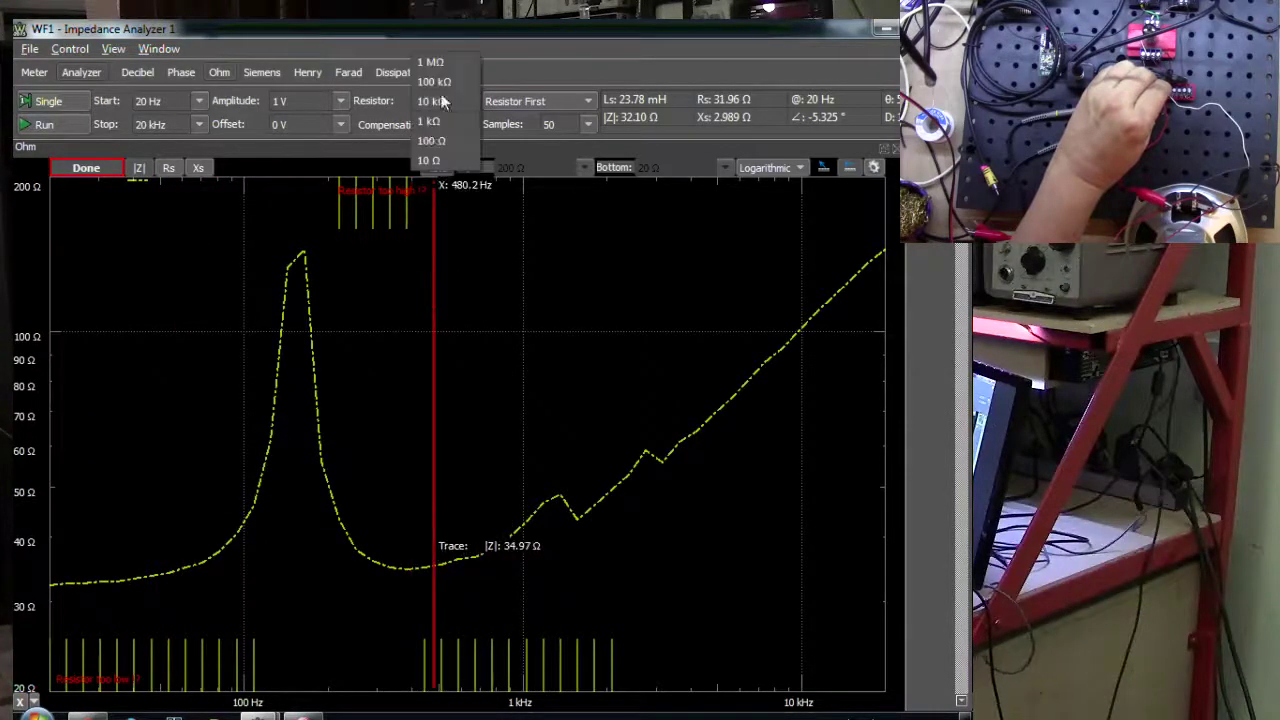
click(432, 123)
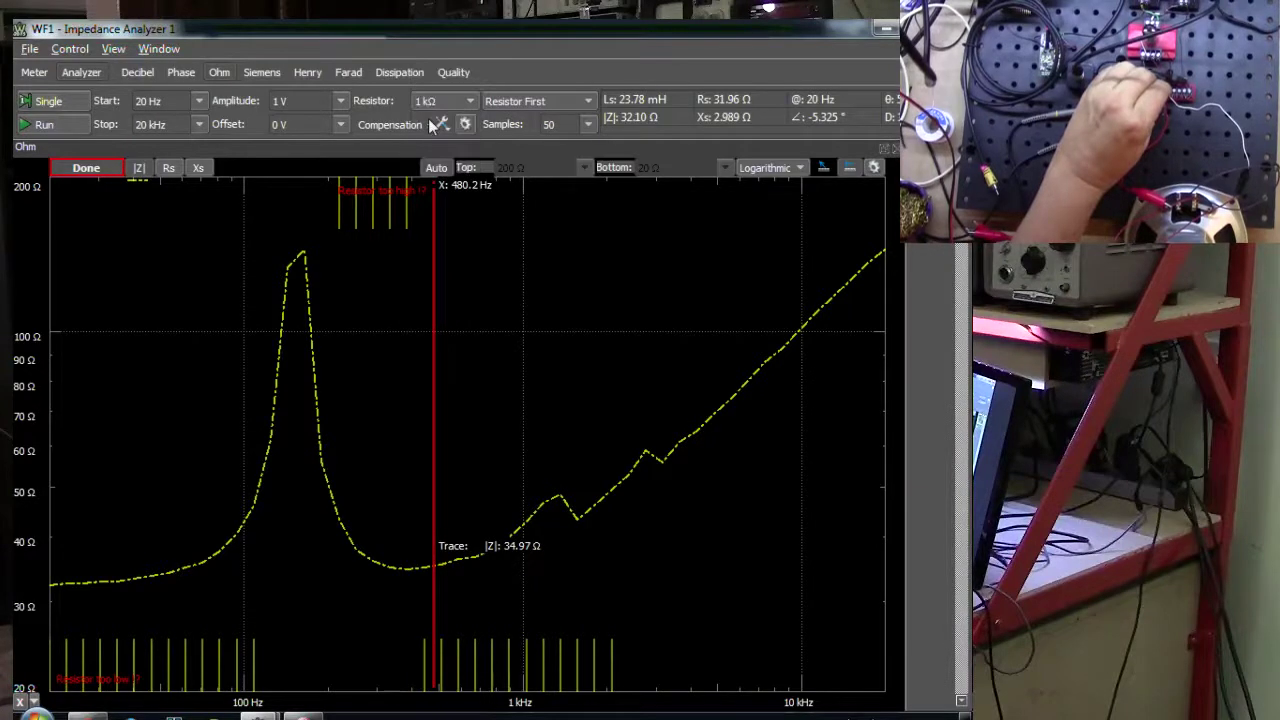
click(63, 100)
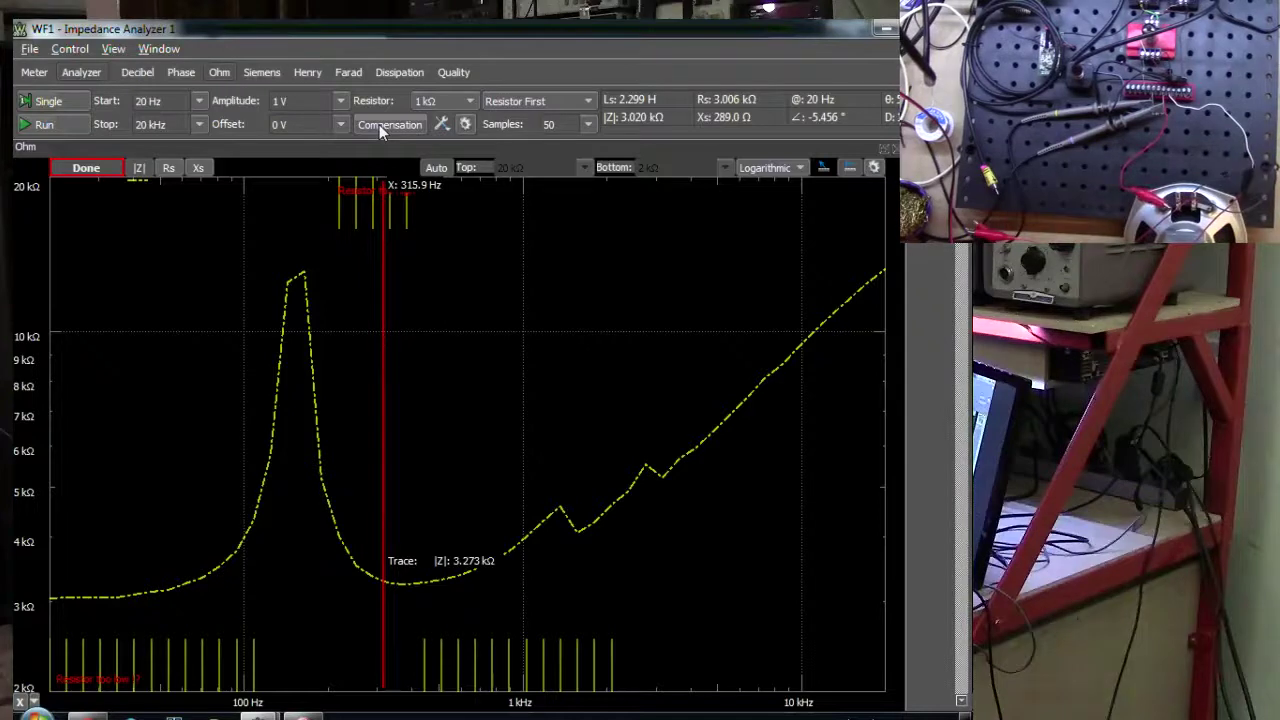
- Compare single sweeps with the 100 Ω reference resistor and then the 1 kΩ one
click(441, 101)
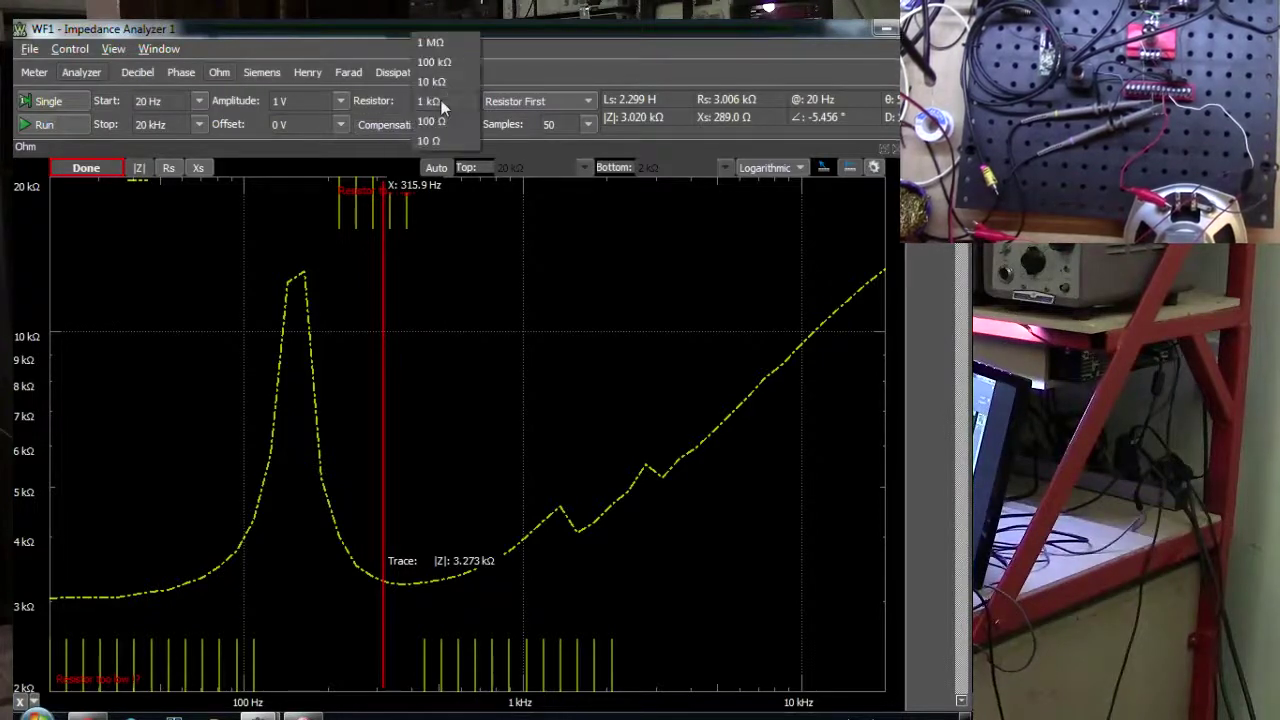
click(443, 120)
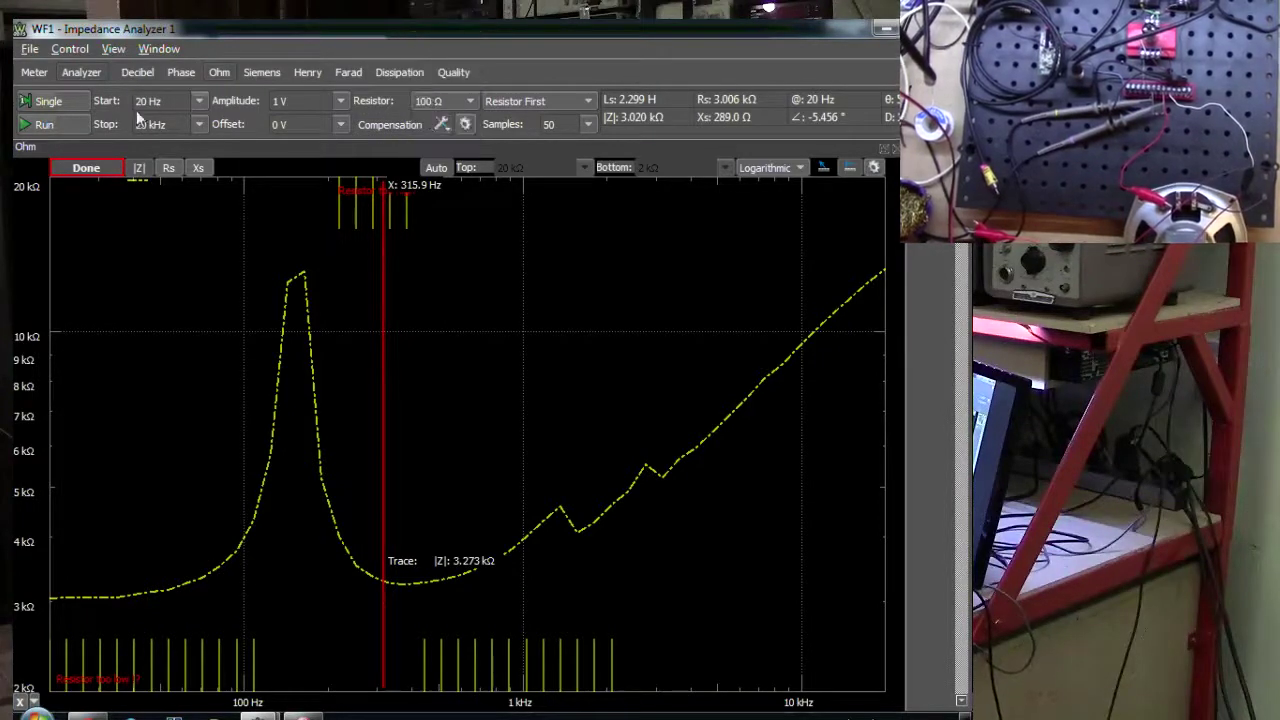
click(66, 101)
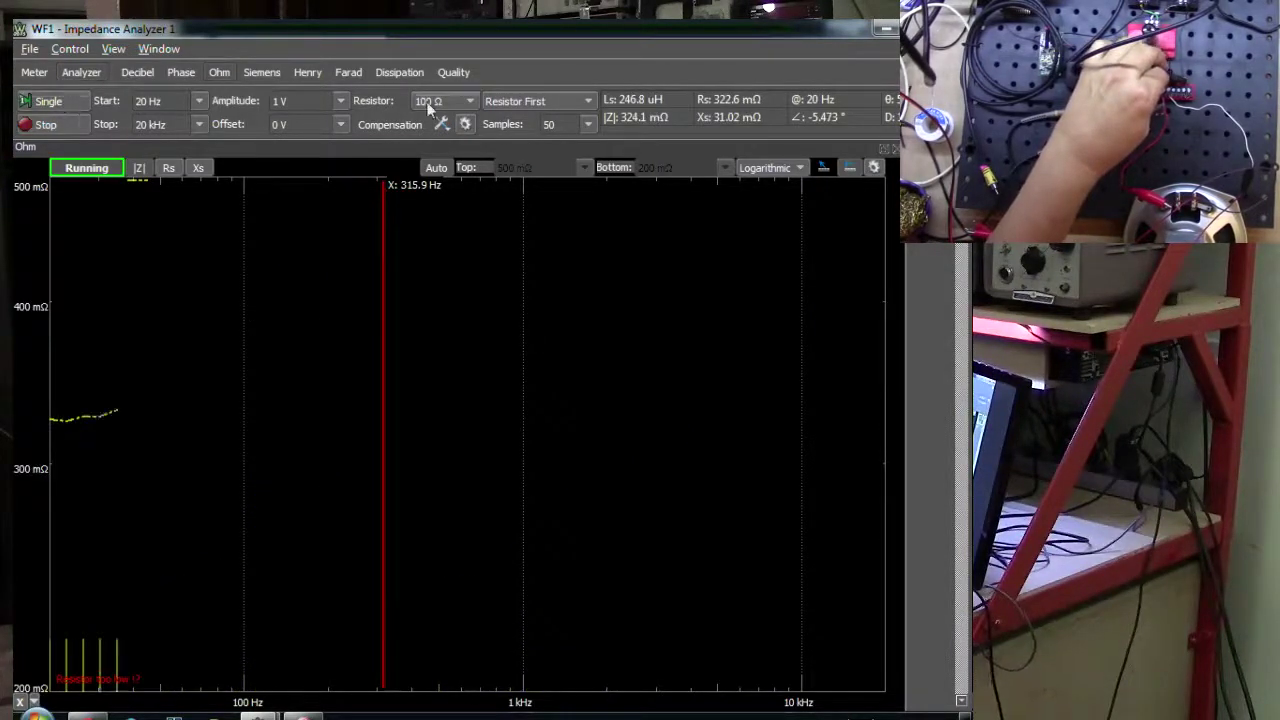
click(426, 101)
click(429, 92)
click(53, 104)
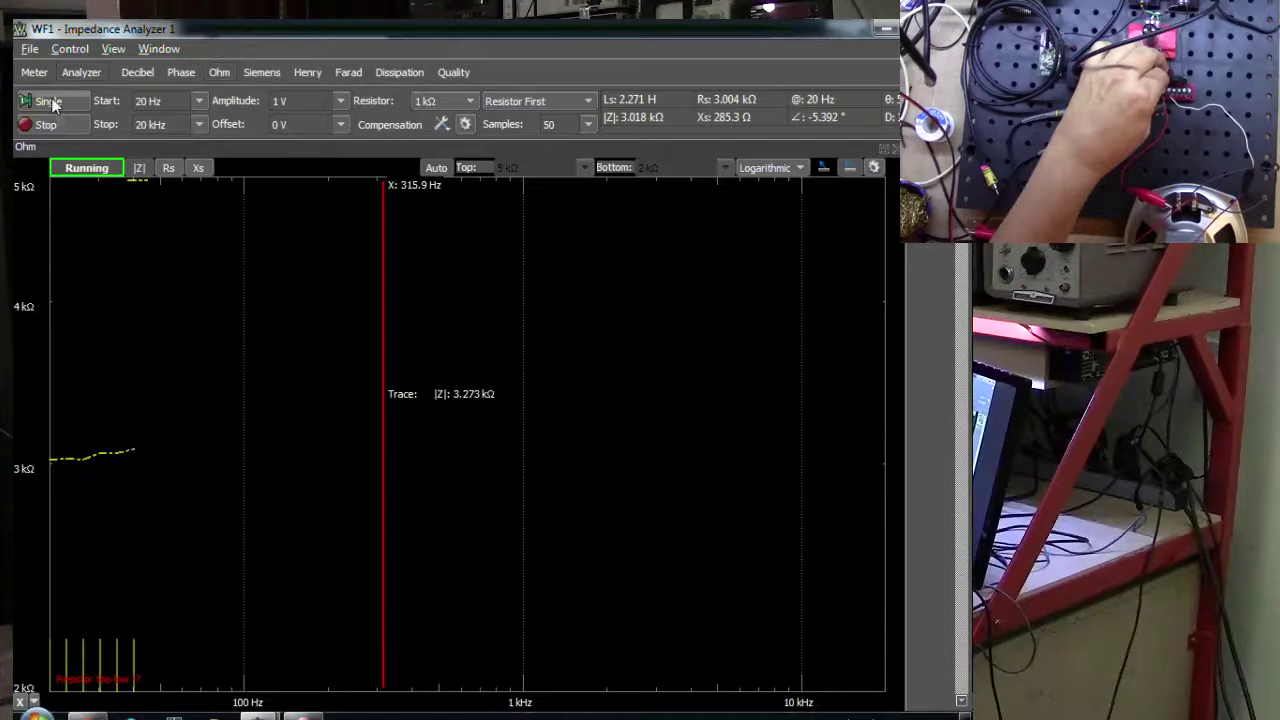
- Repeat the 100 Ω and 1 kΩ reference-resistor sweeps, stopping the last one early
click(442, 100)
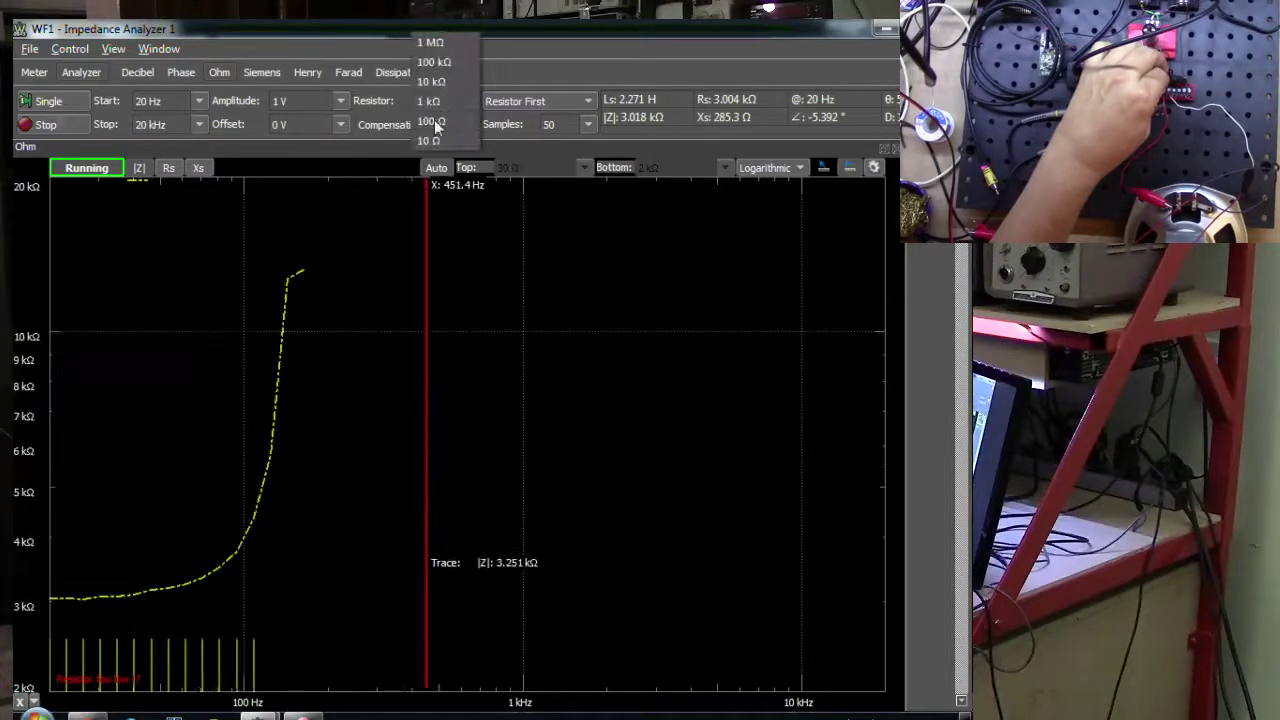
click(433, 121)
click(52, 104)
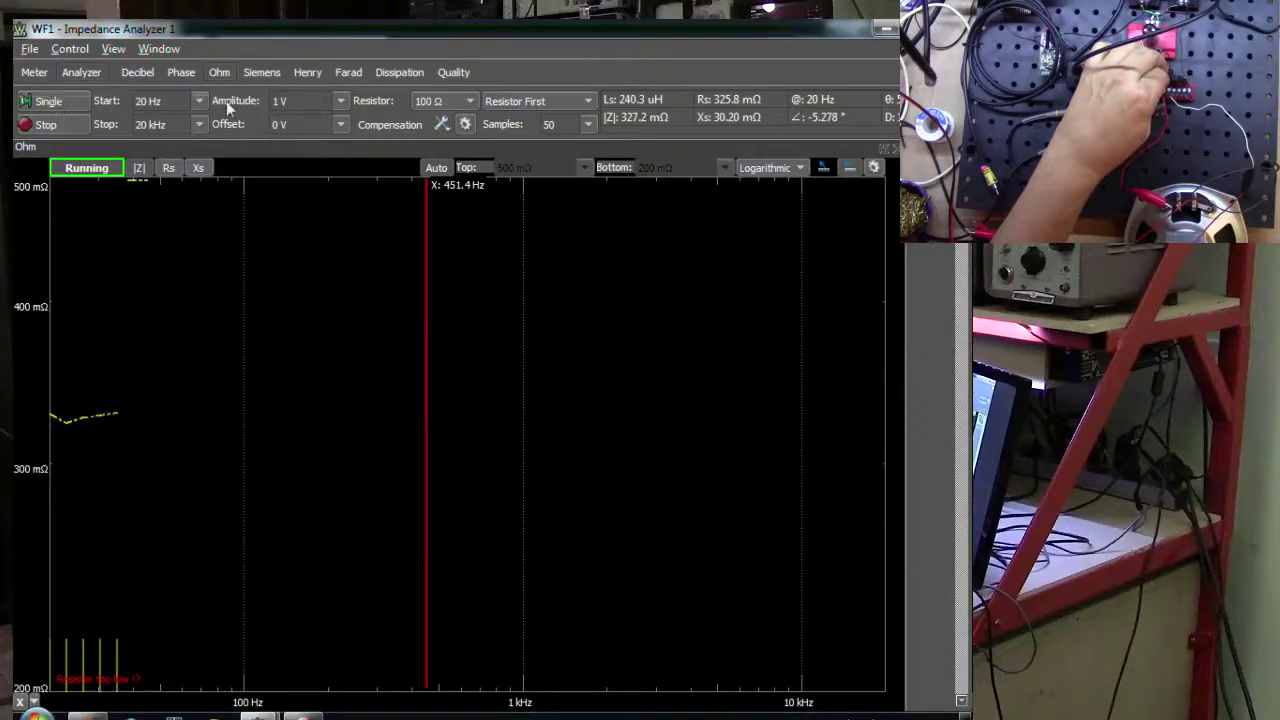
click(465, 101)
click(448, 91)
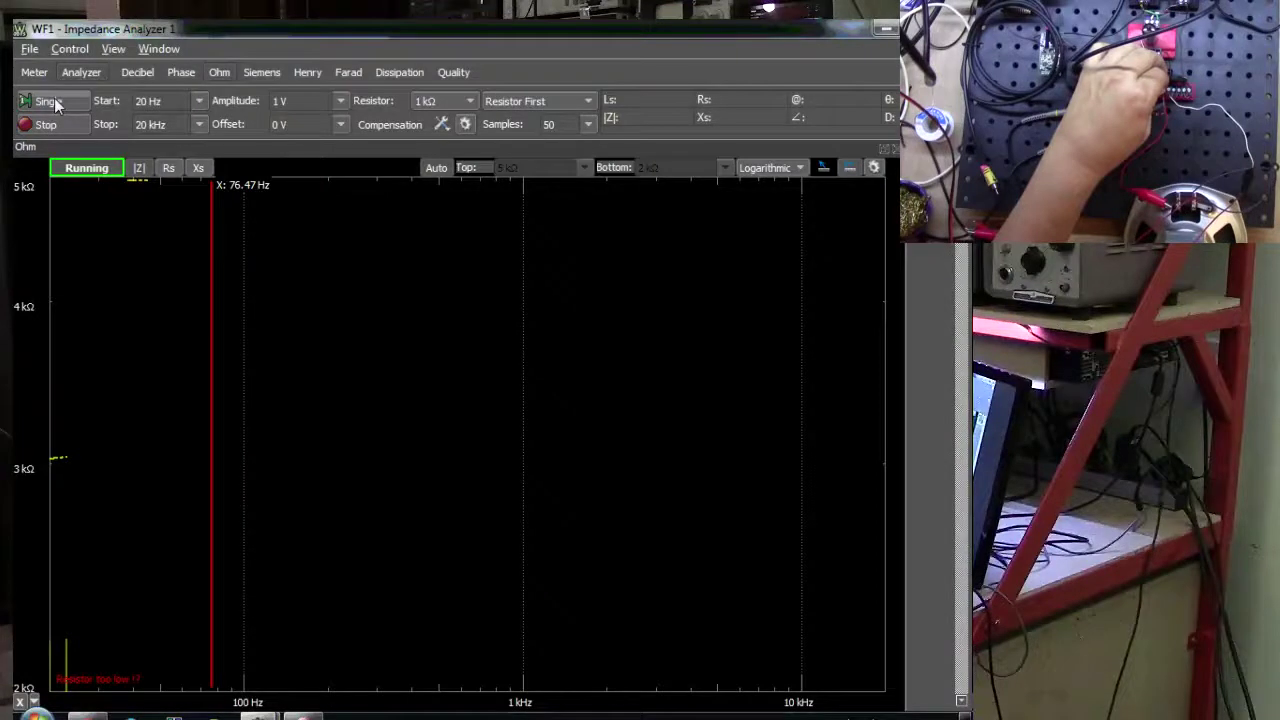
click(55, 104)
click(64, 125)
- Briefly select 100 Ω, return to the 1 kΩ resistor and run another sweep
click(439, 100)
click(422, 120)
click(436, 101)
click(428, 86)
click(55, 101)
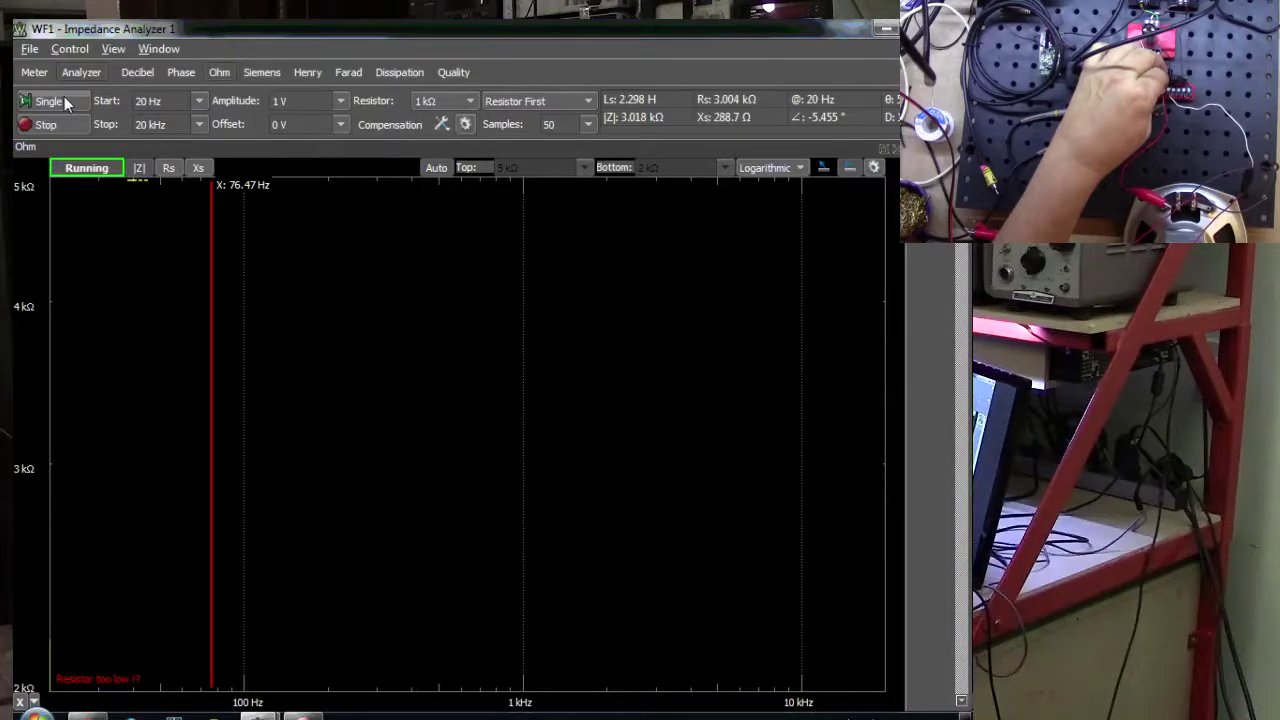
- Sweep once more with 100 Ω, then select 10 kΩ and open the resistor Compensation table
click(439, 100)
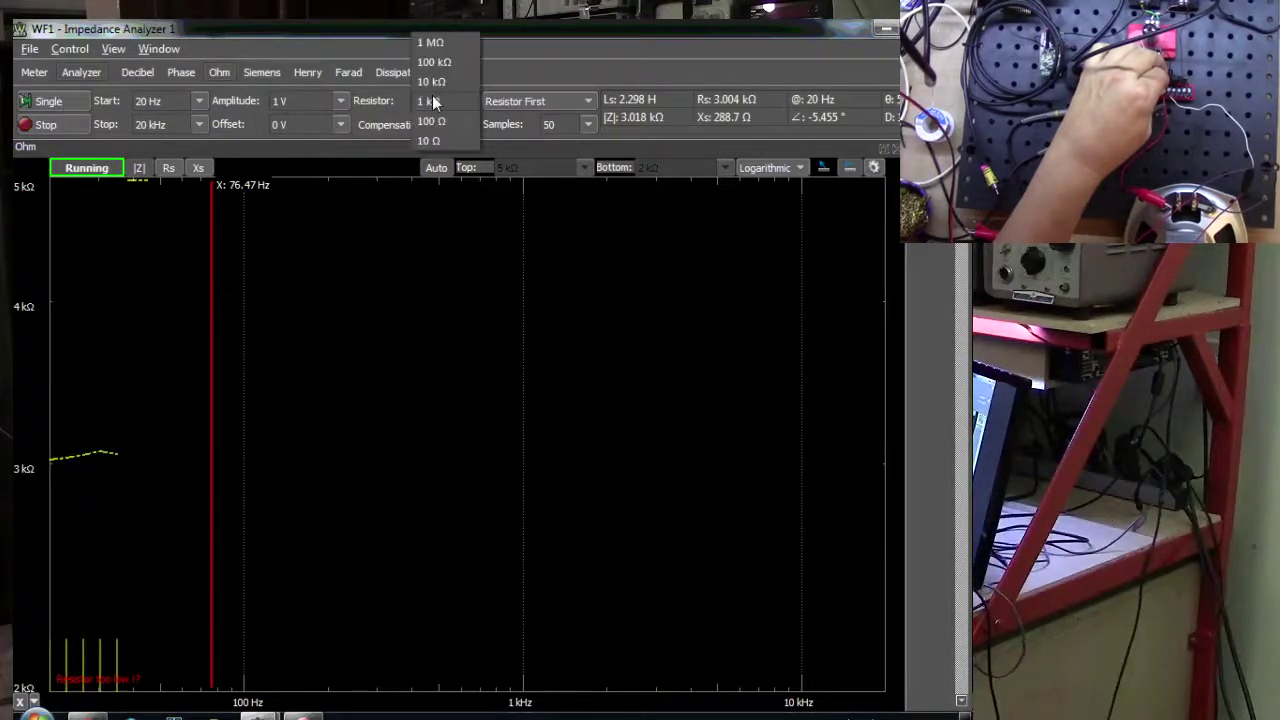
click(429, 120)
click(60, 102)
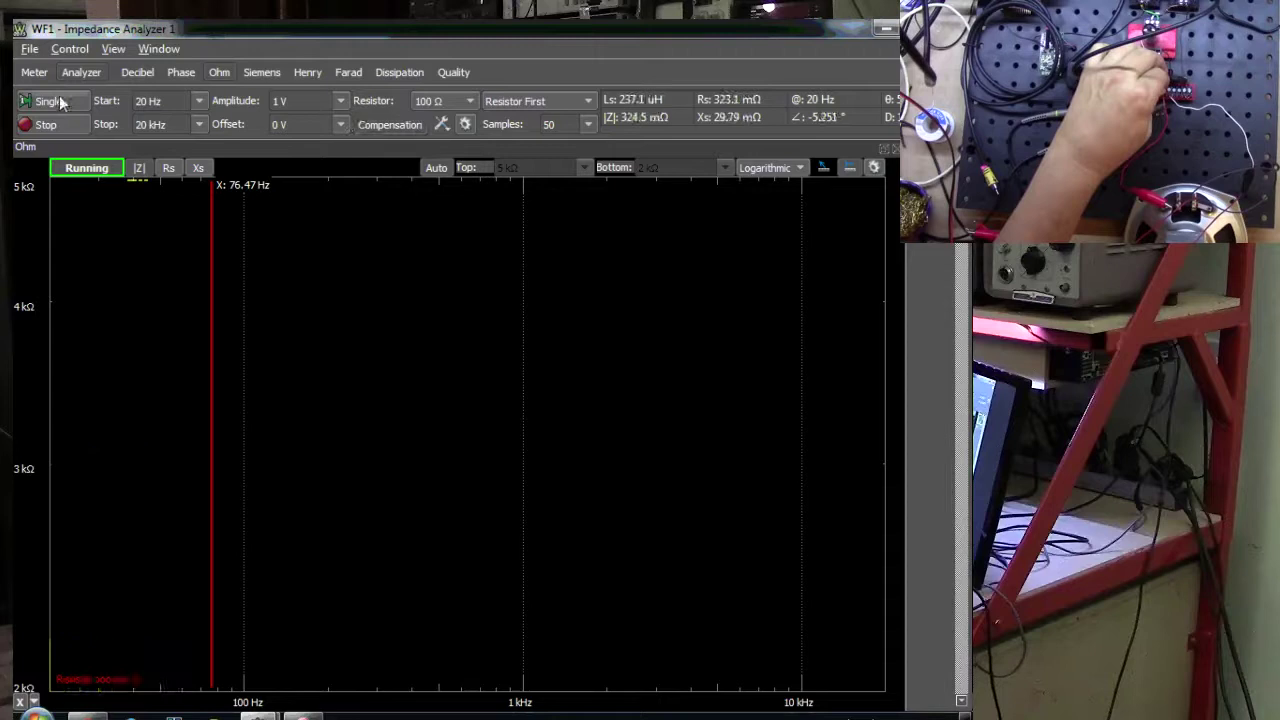
click(434, 100)
click(433, 71)
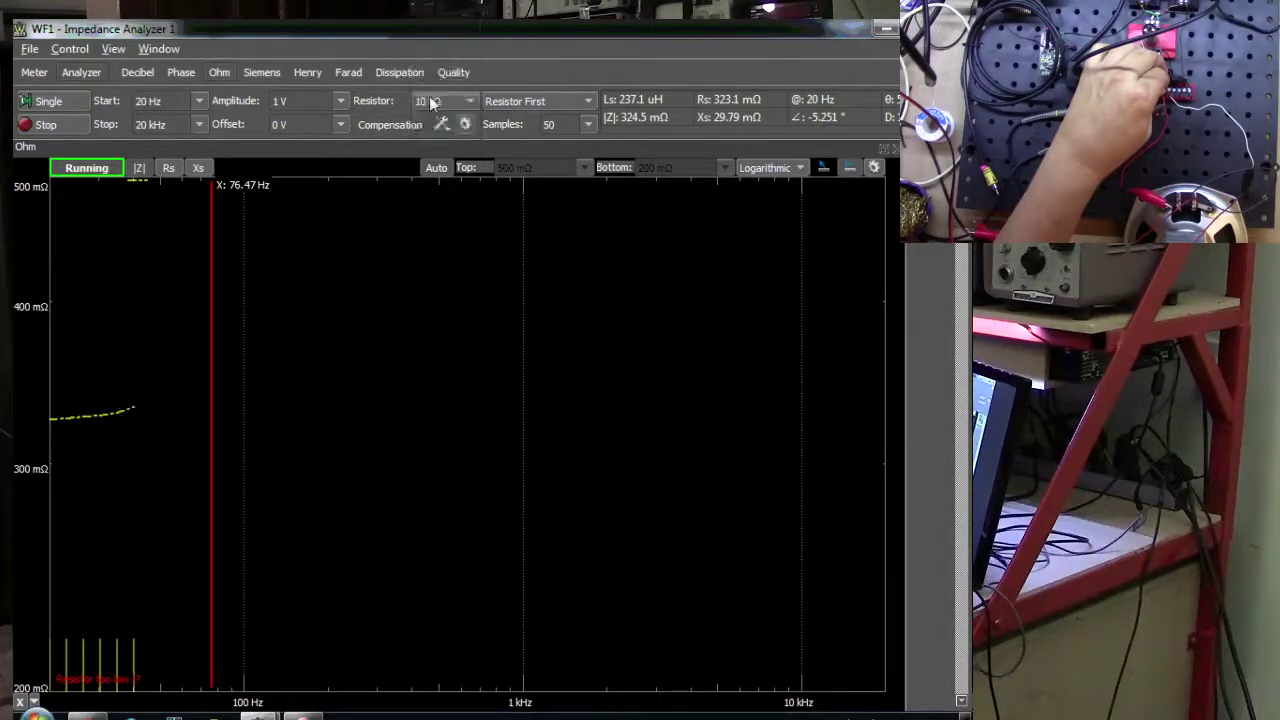
click(385, 124)
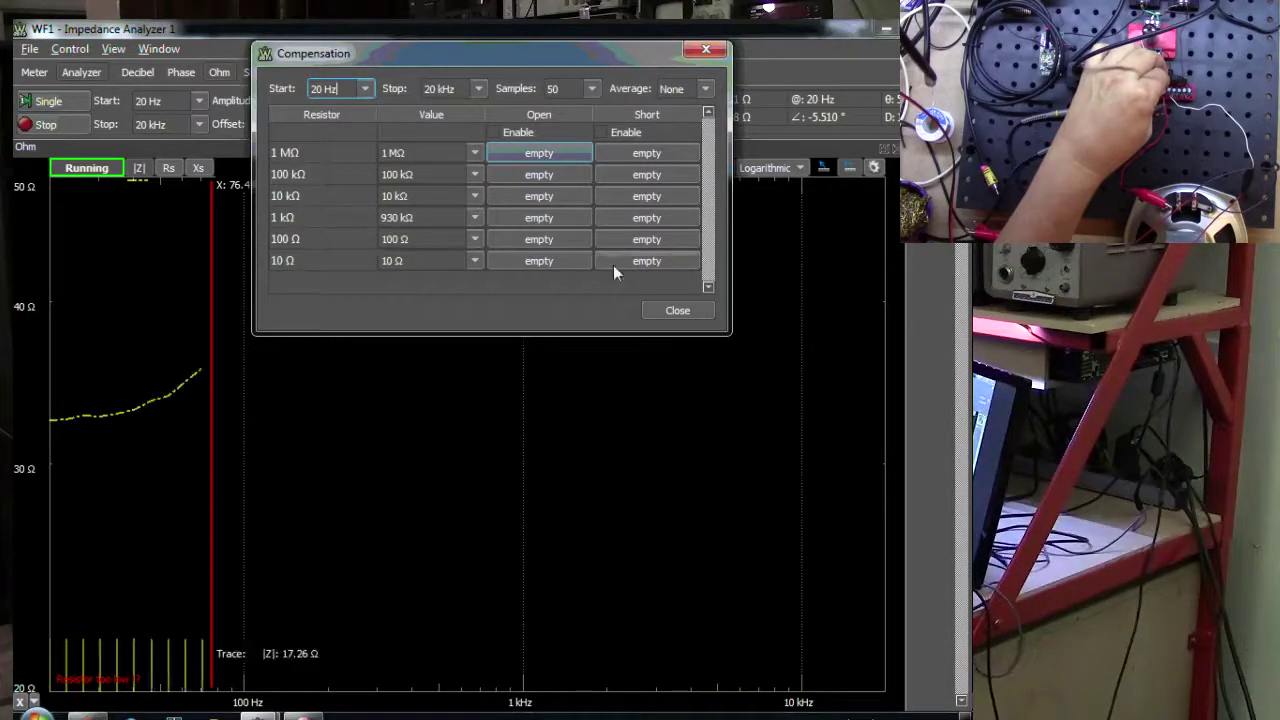
- Correct the 1 kΩ row's compensation value to 930 Ω (.93k) and close the Compensation table
click(372, 219)
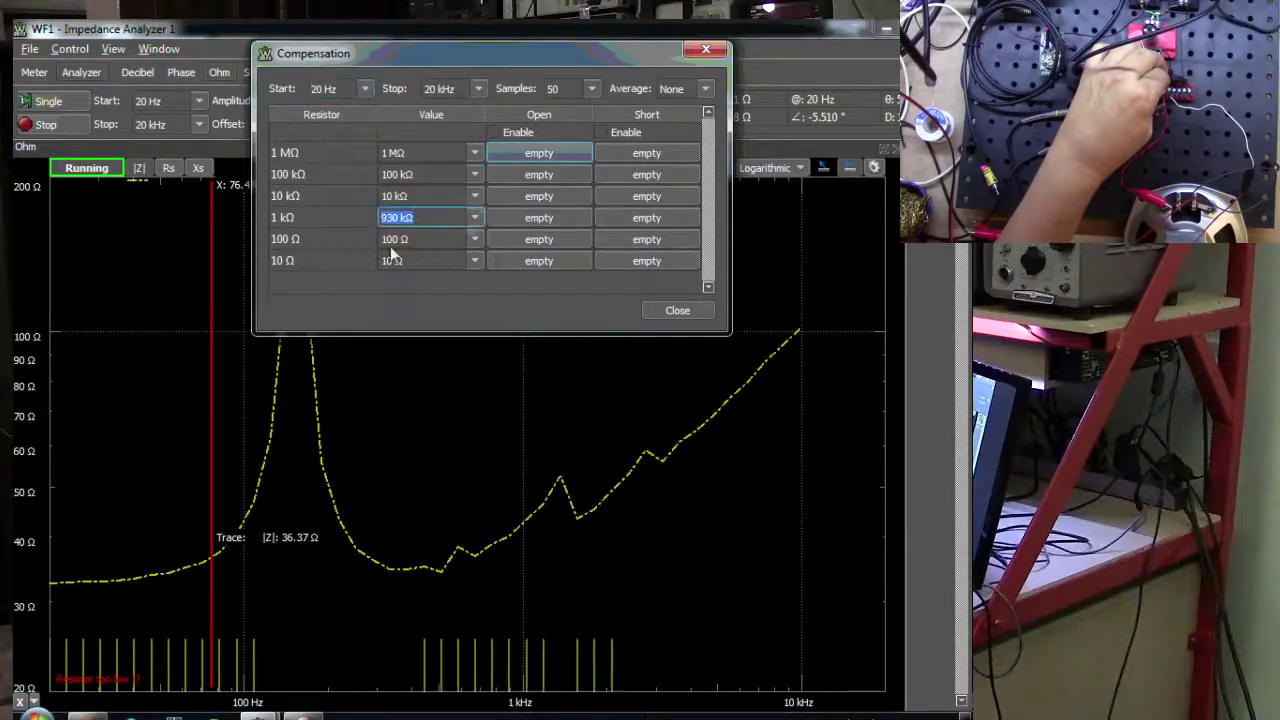
text(9)
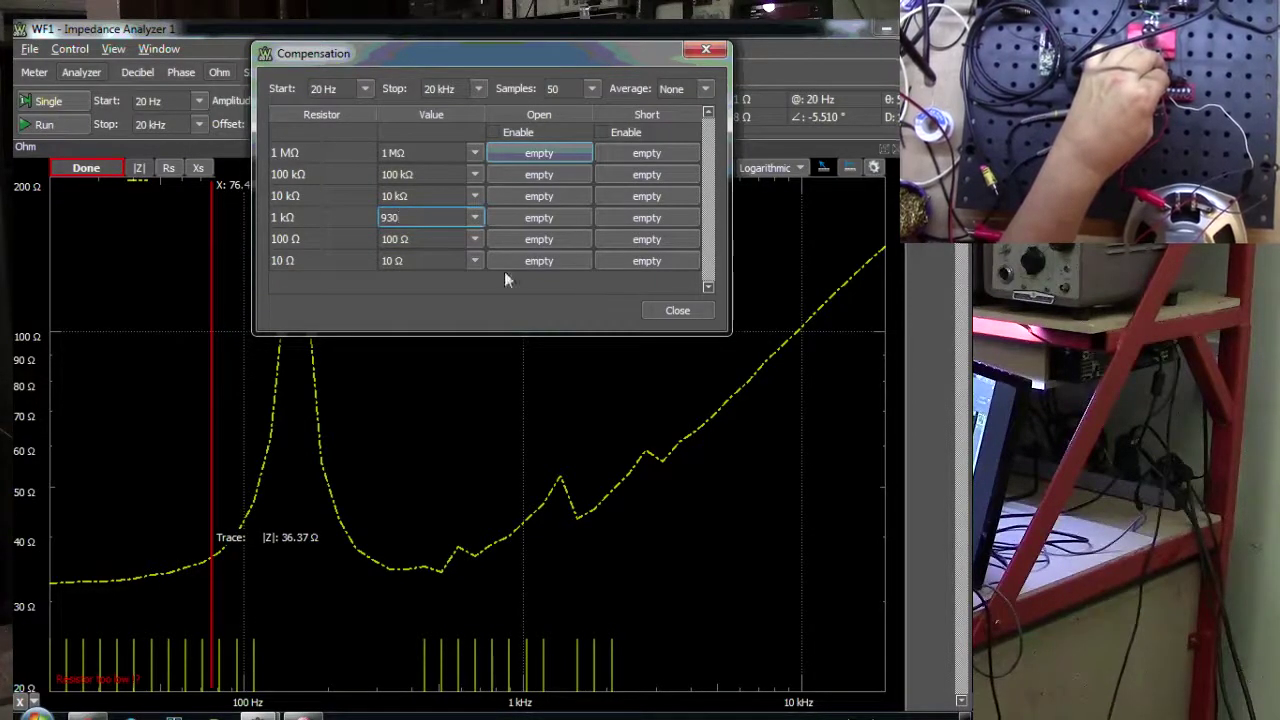
key(Return)
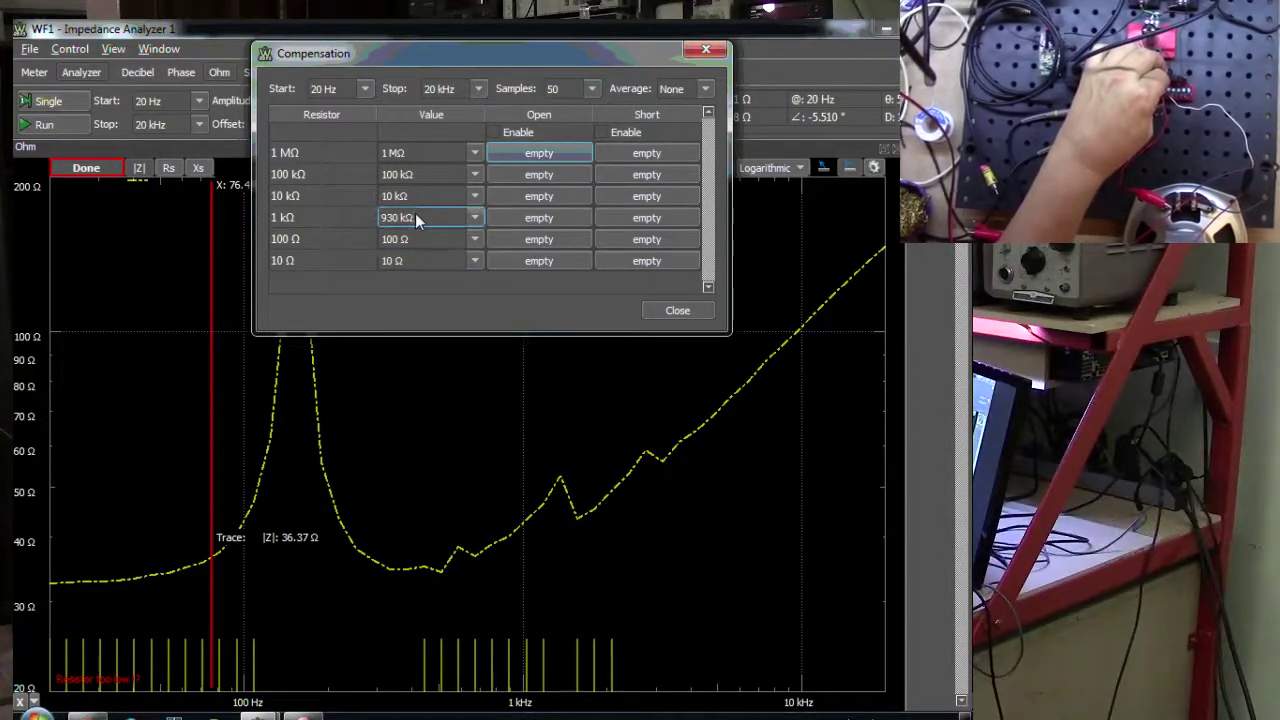
text(9)
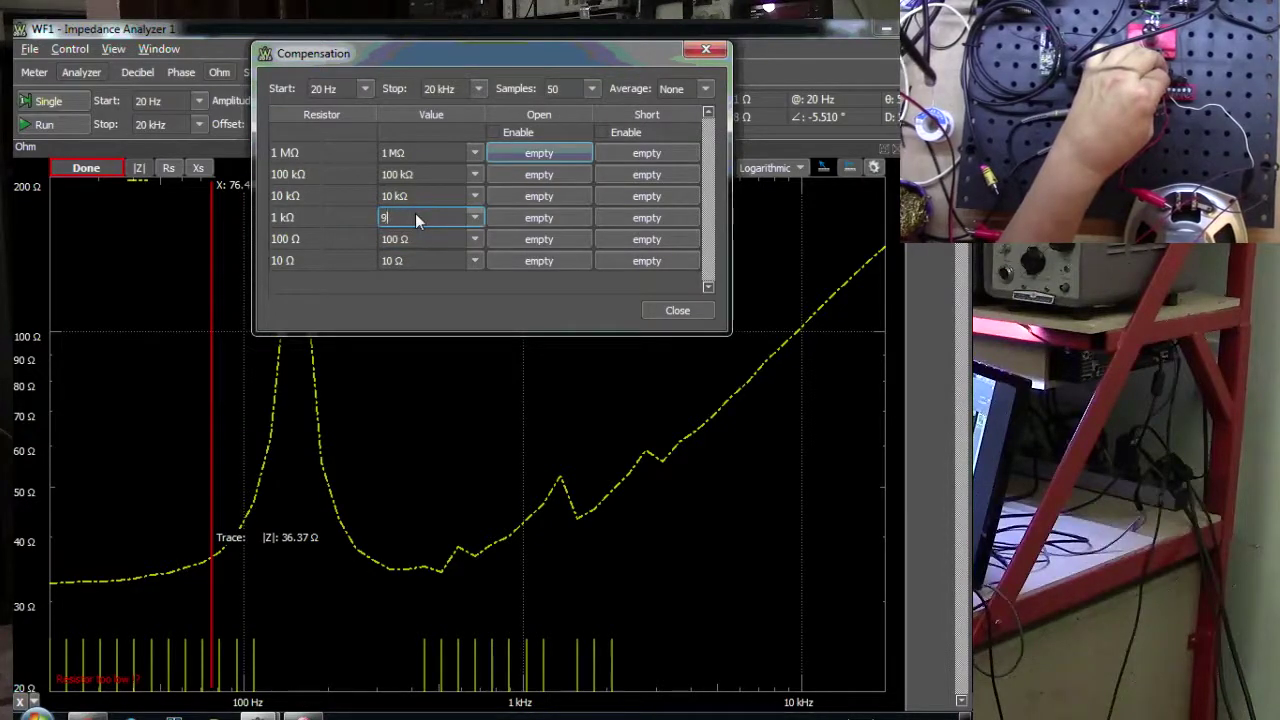
key(BackSpace)
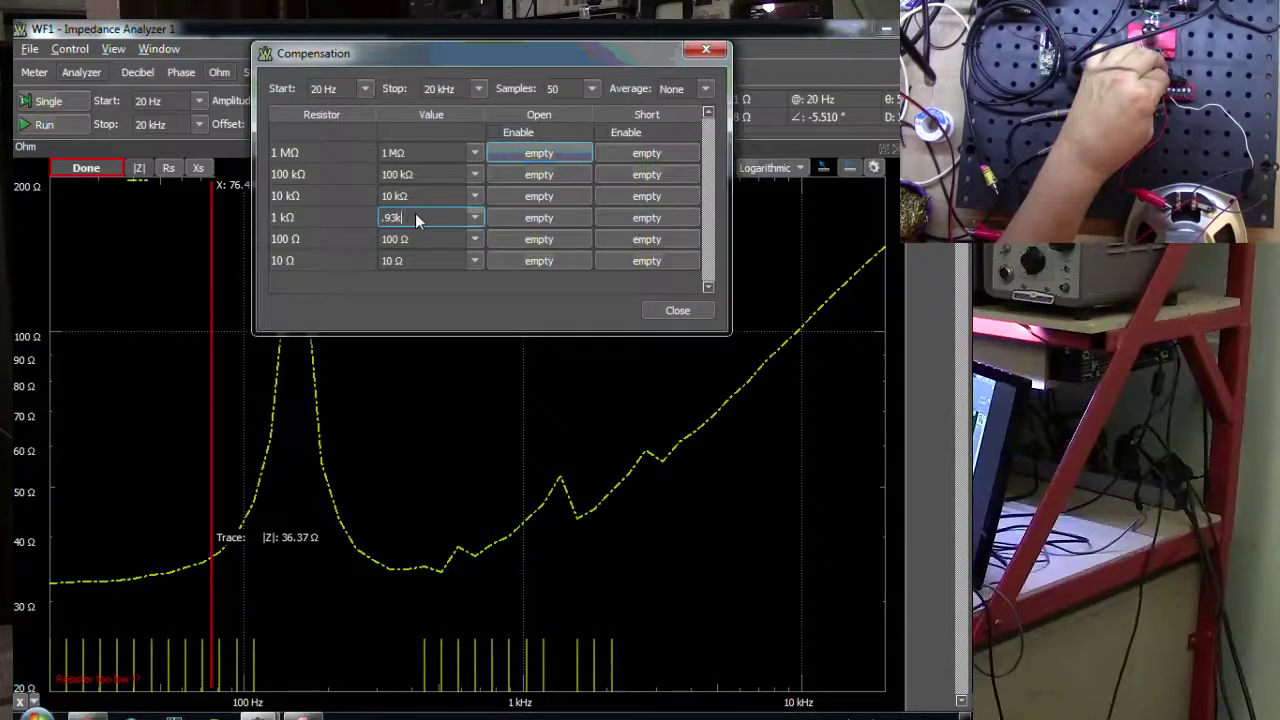
key(Return)
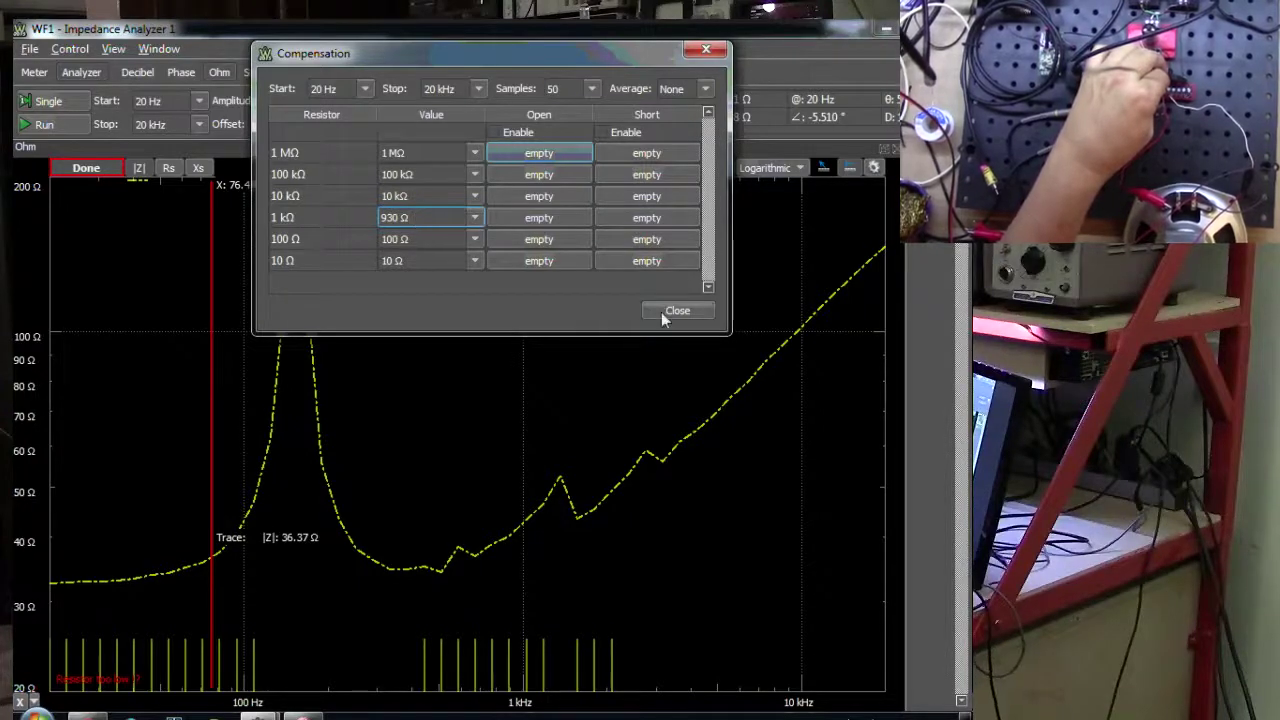
click(665, 311)
- Run a sweep, then switch to the 1 kΩ reference resistor and sweep again, reading about 3 Ω at 20 Hz
click(62, 101)
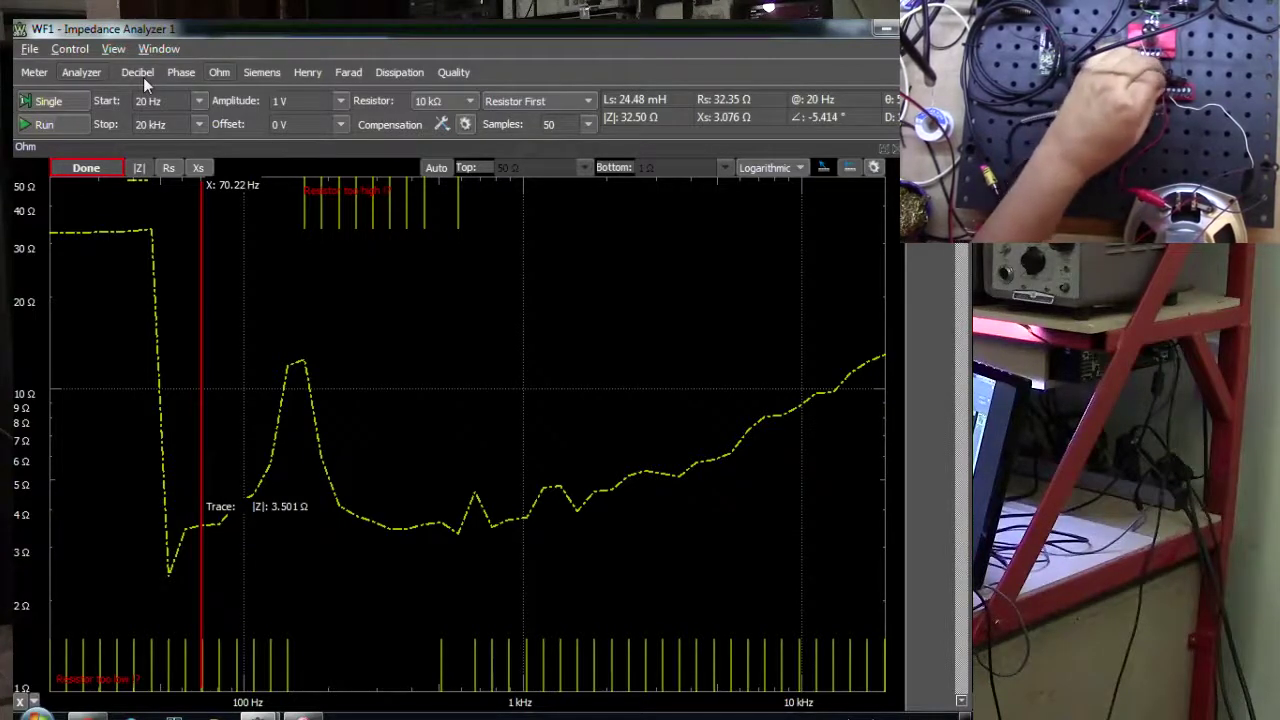
click(440, 101)
click(430, 60)
click(60, 102)
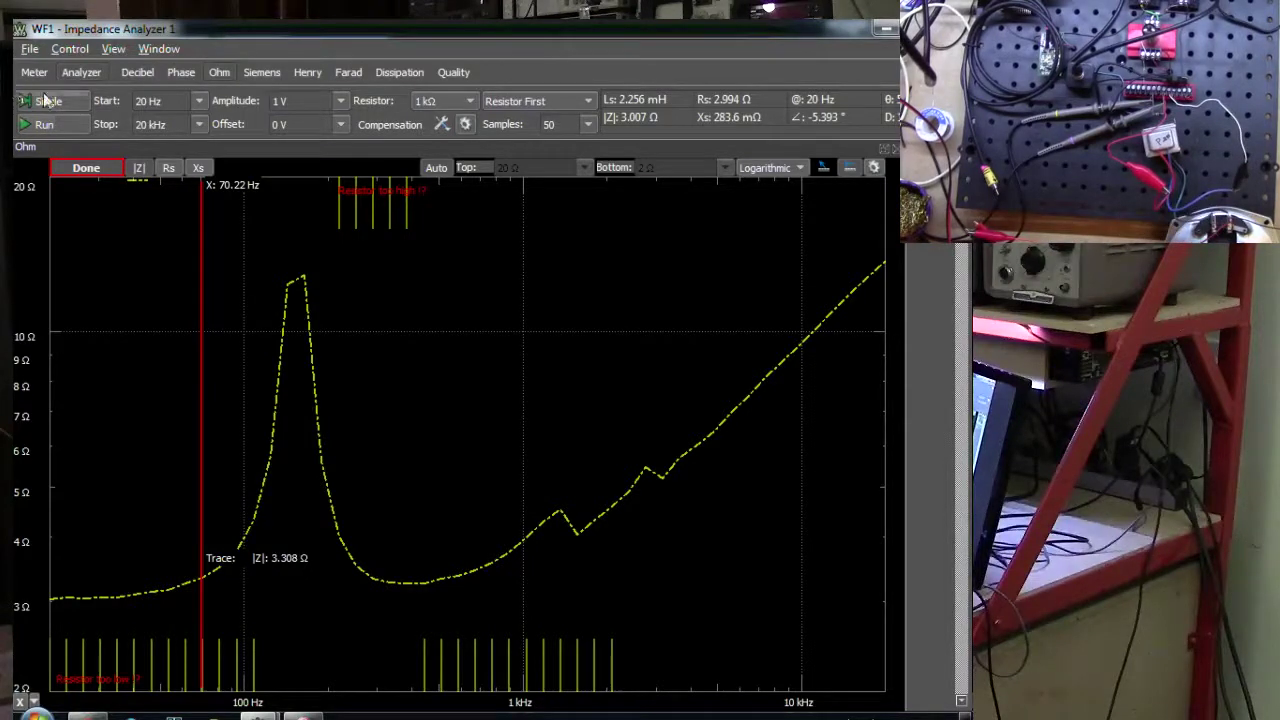
- Select the 10 kΩ reference resistor and start a sweep reading about 3.7 kΩ at 20 Hz
click(440, 101)
click(432, 116)
click(63, 101)
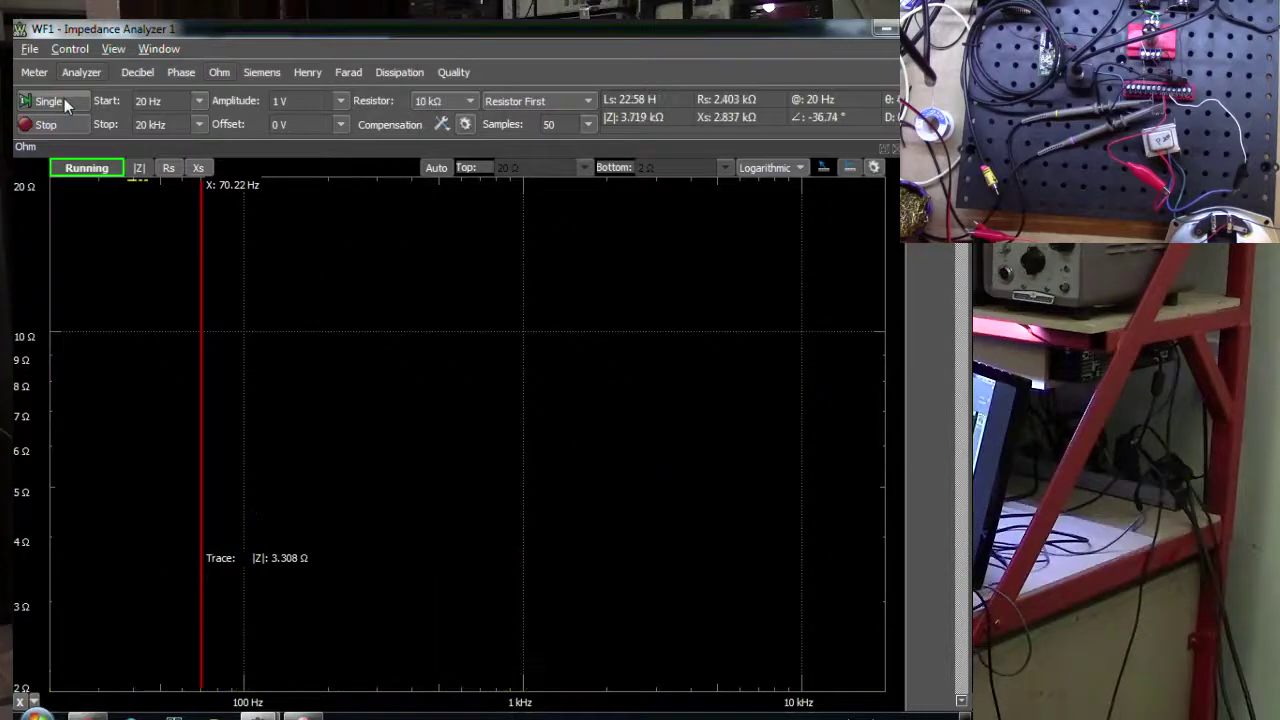